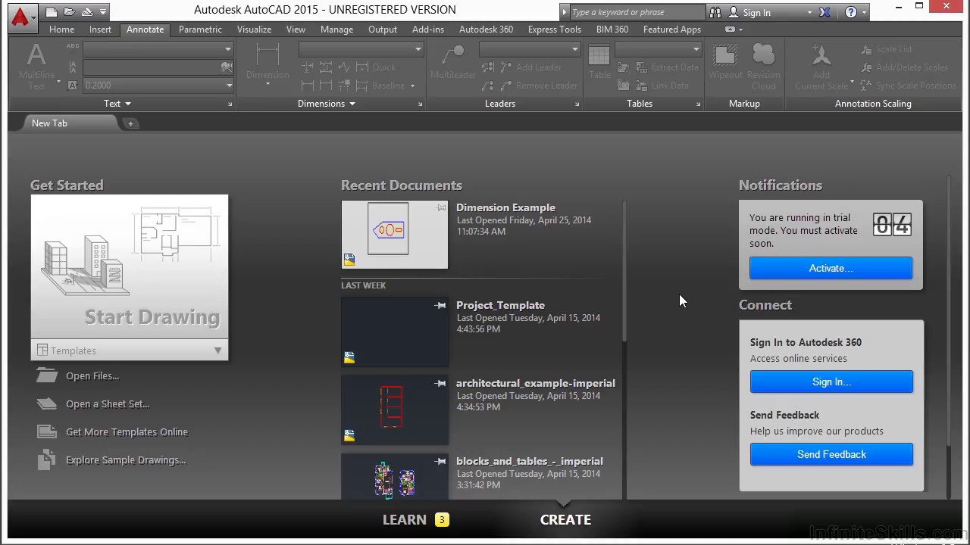
Open the drawing file Dimension Example.dwg.
left_click(65, 382)
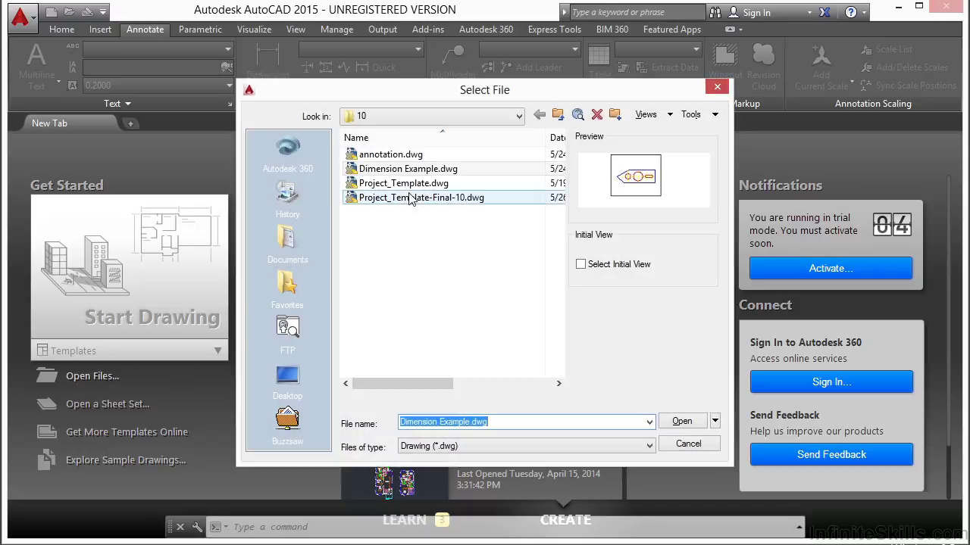
left_click(413, 172)
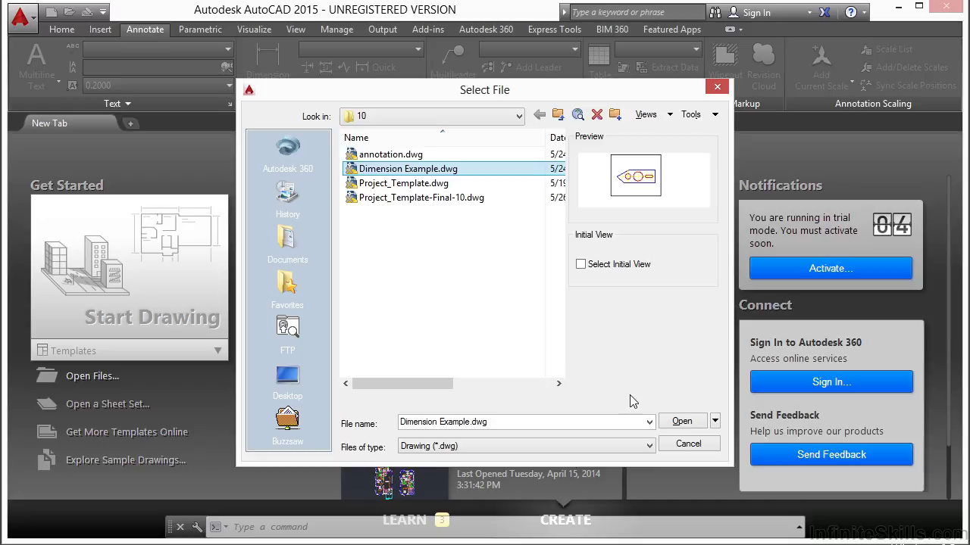
left_click(677, 423)
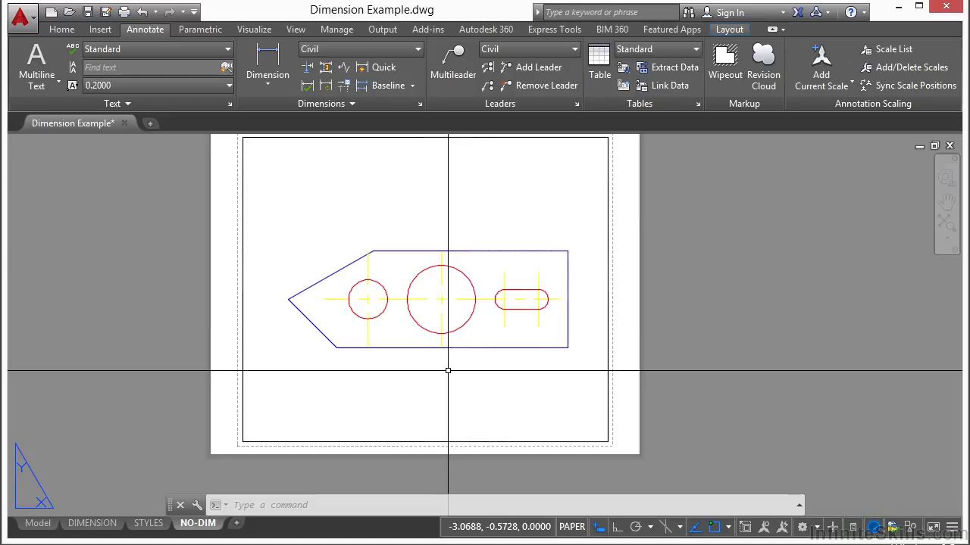
Check the current value of the DIMASSOC system variable without changing it.
type("dimas")
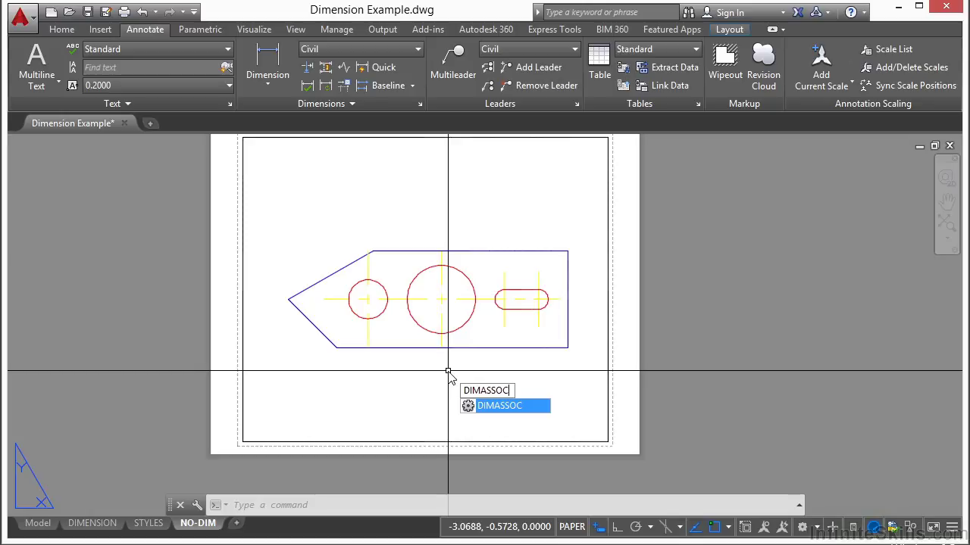
key("Return")
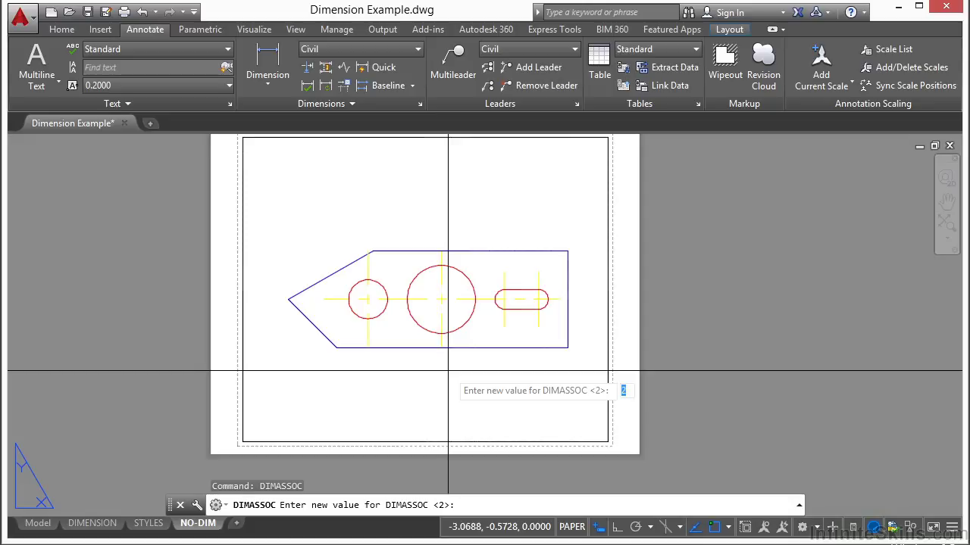
key("Escape")
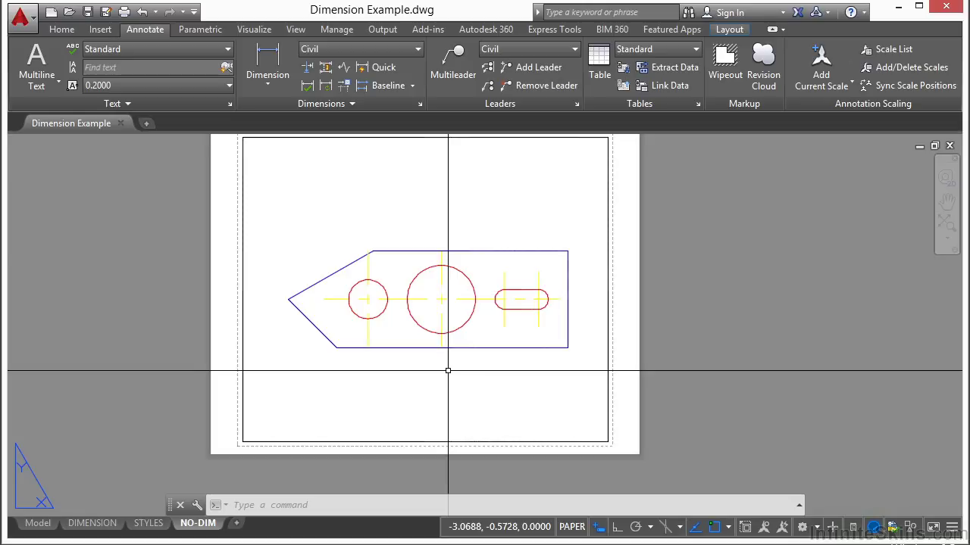
Add a linear dimension above the part's horizontal top edge, spanning its two upper corners.
left_click(268, 72)
left_click(371, 252)
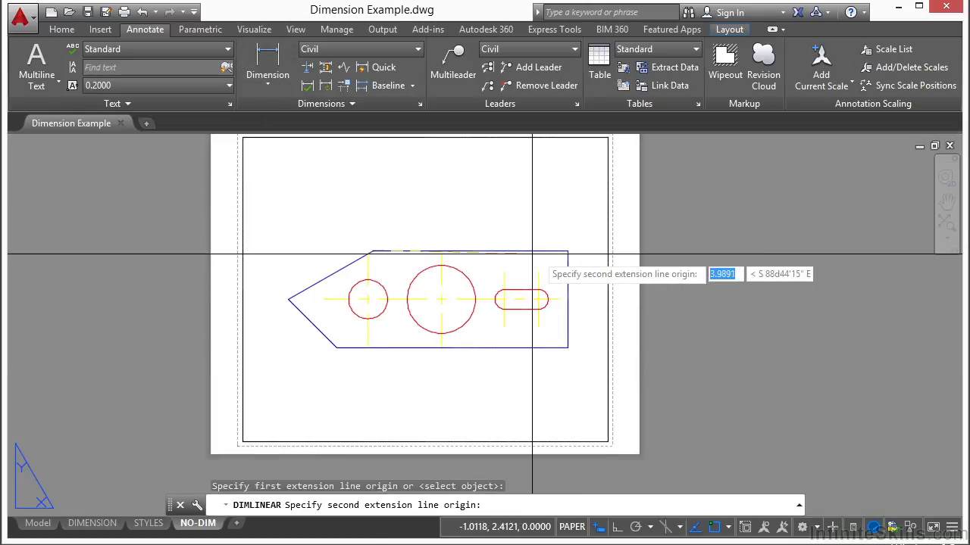
left_click(567, 251)
left_click(544, 205)
scroll(493, 189, "up", 5)
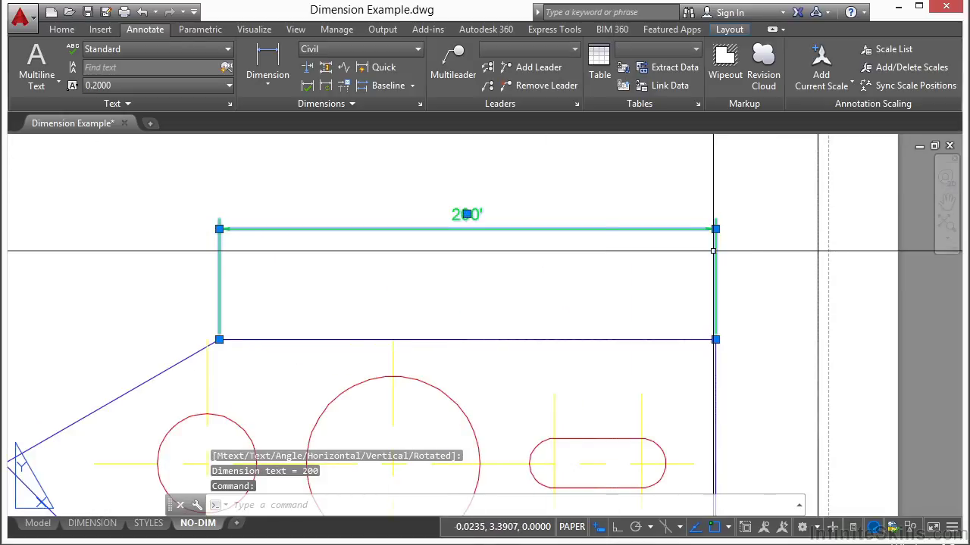
key("Escape")
Display the properties of the top-edge dimension and check whether it is associative.
key("ctrl+1")
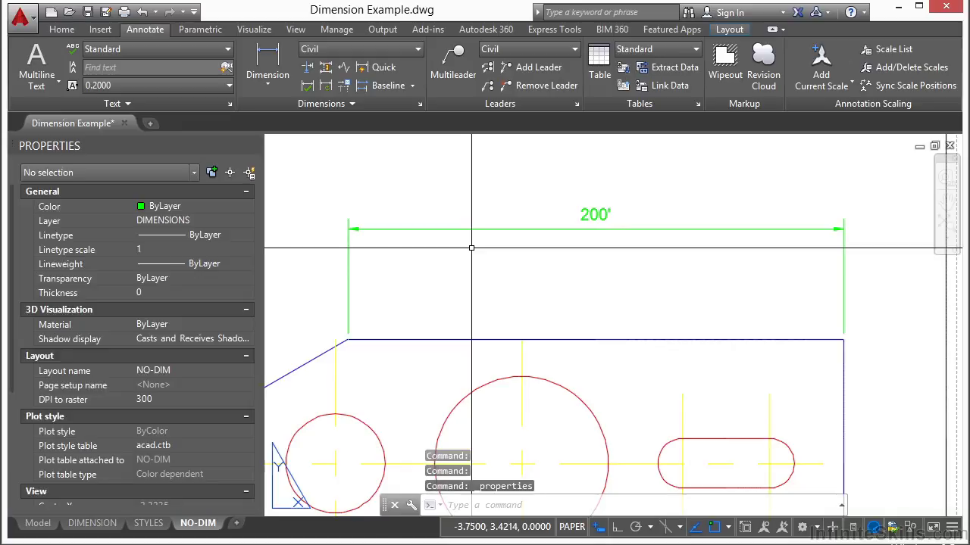
left_click(530, 199)
left_click(597, 239)
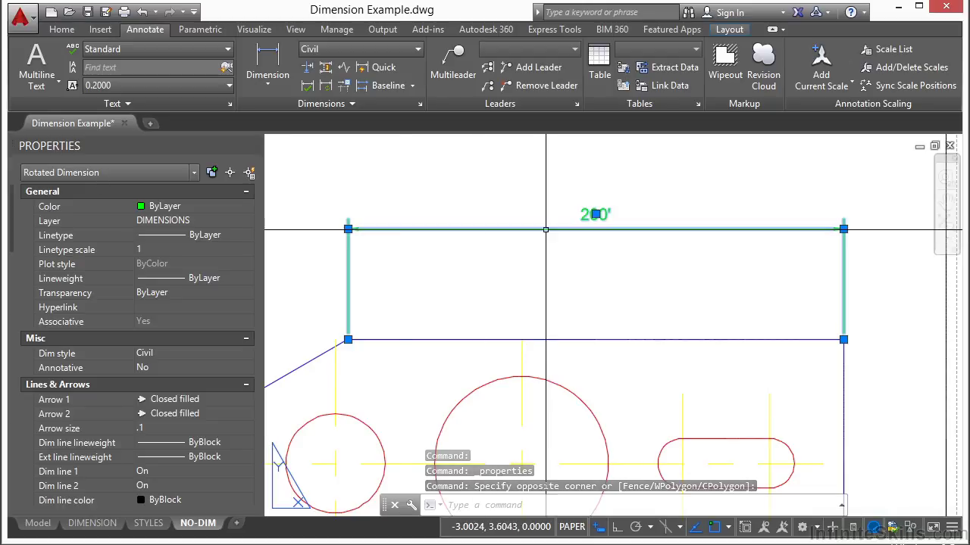
key("Escape")
Set the DIMASSOC system variable to 0 and check the existing top-edge dimension's associativity.
type("dimas")
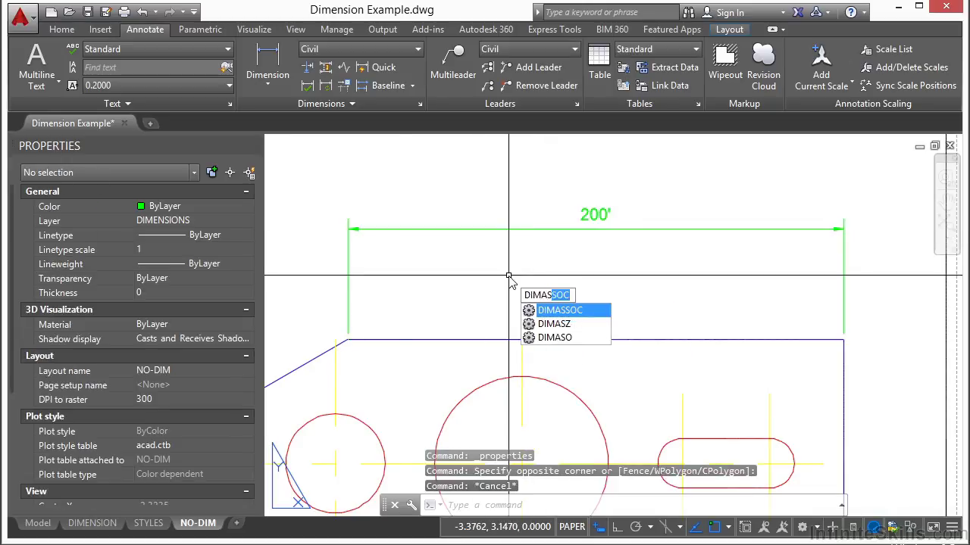
key("Return")
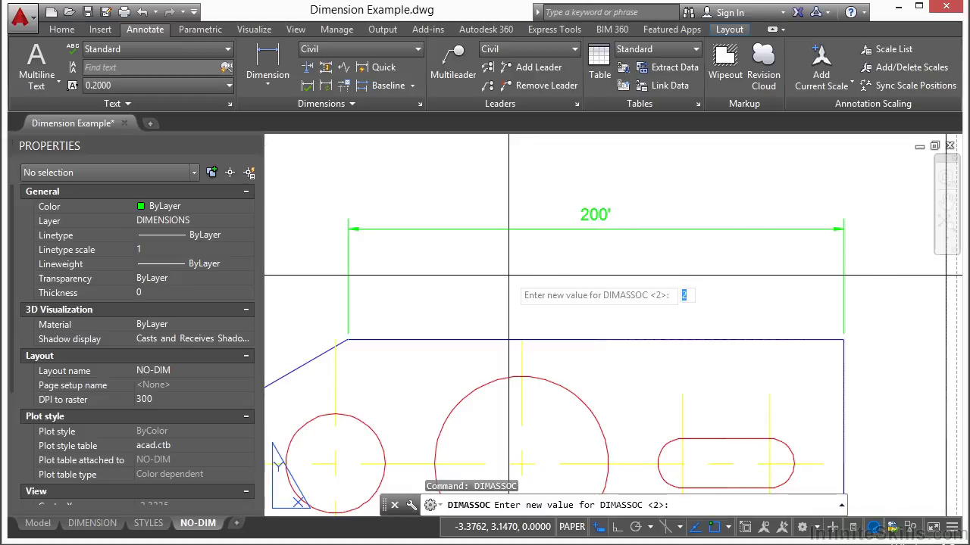
type("0")
key("Return")
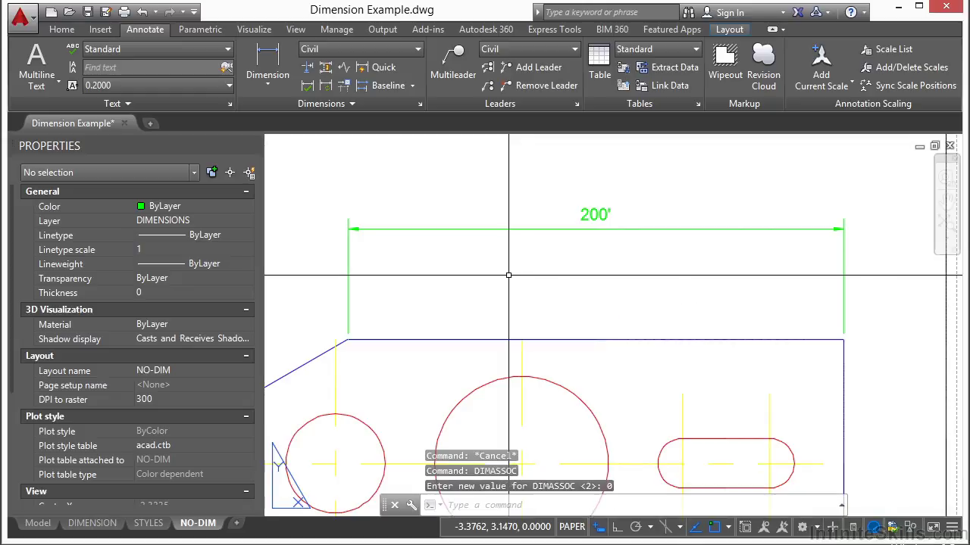
left_click(491, 229)
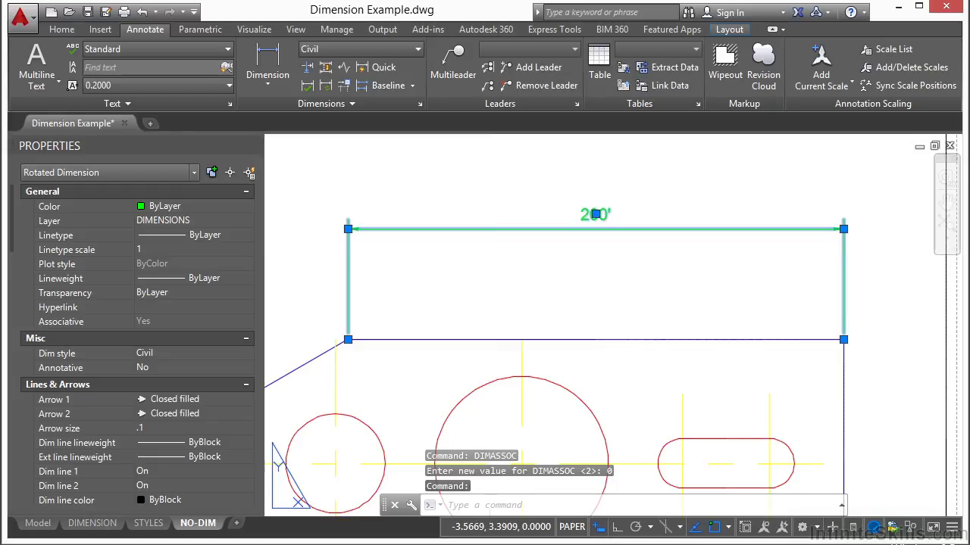
key("Escape")
Add a linear dimension from the part's upper right corner to the large circle's center, accepting the default dimension text 3.25.
left_click(267, 64)
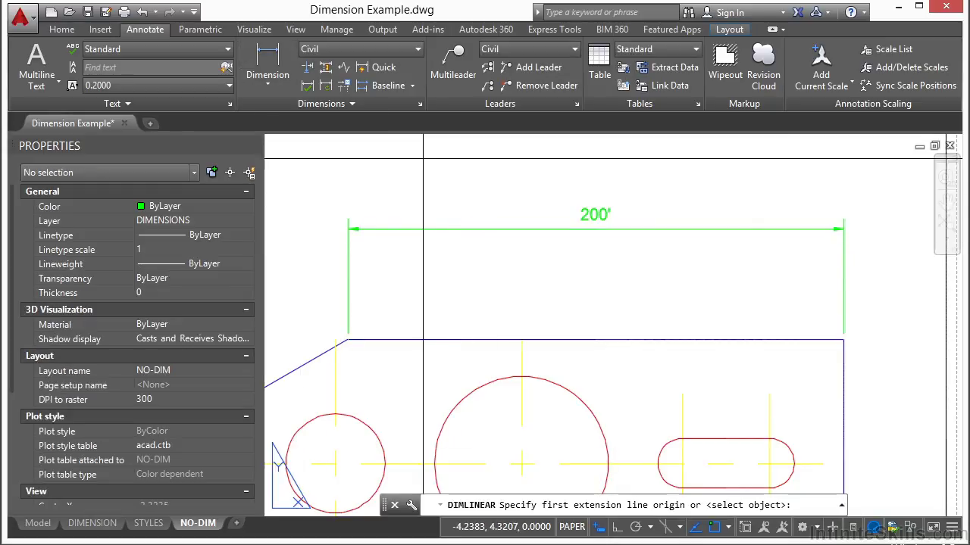
left_click(843, 340)
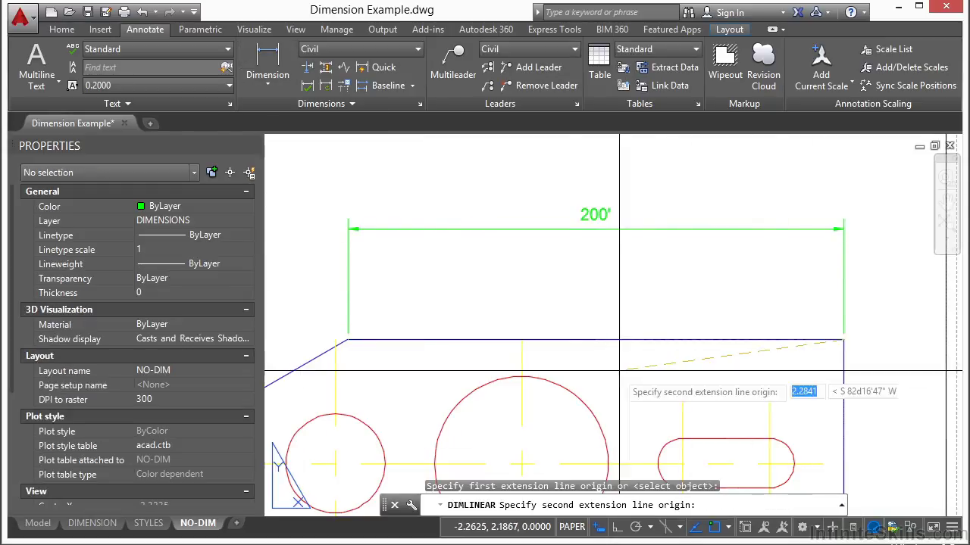
left_click(521, 463)
type("t")
key("Return")
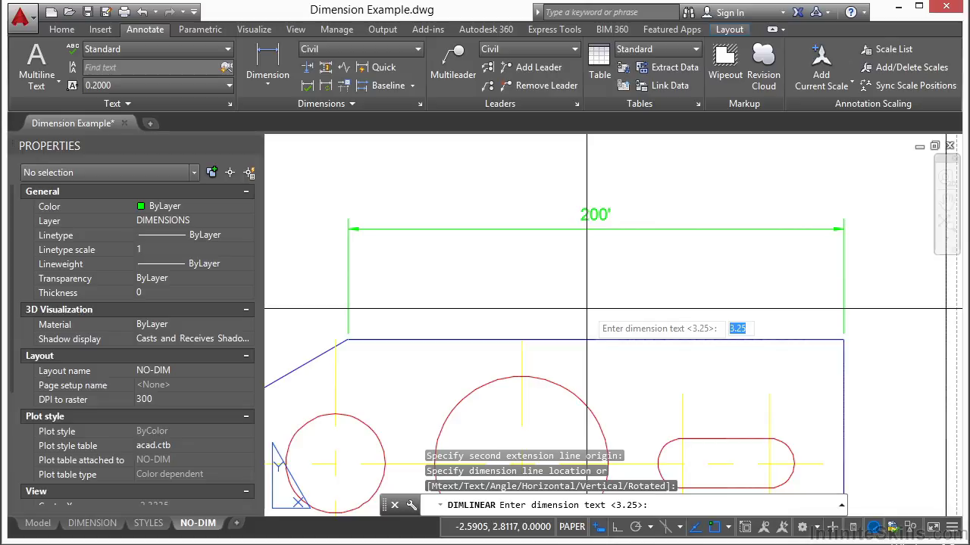
key("Return")
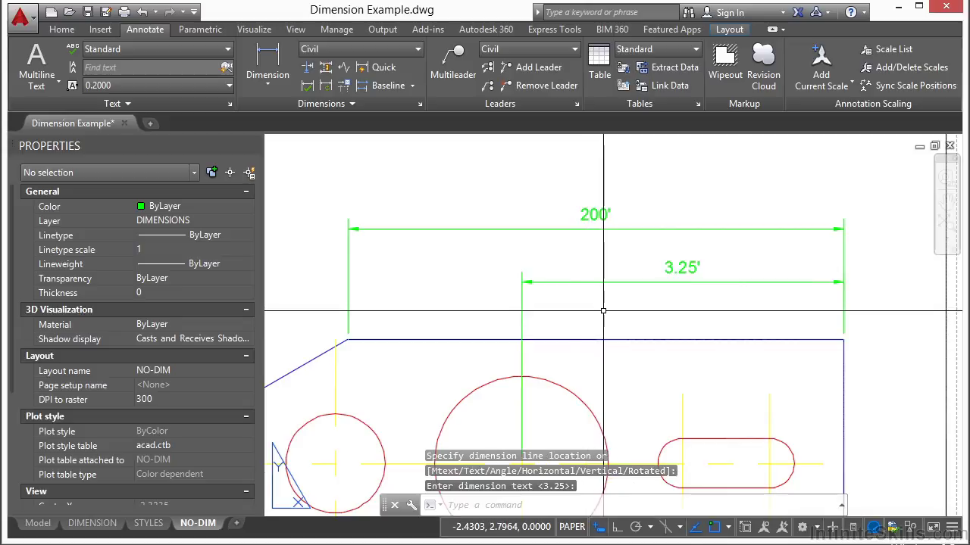
Inspect the object types of the 3.25' dimension's line and text as separate pieces.
left_click(606, 282)
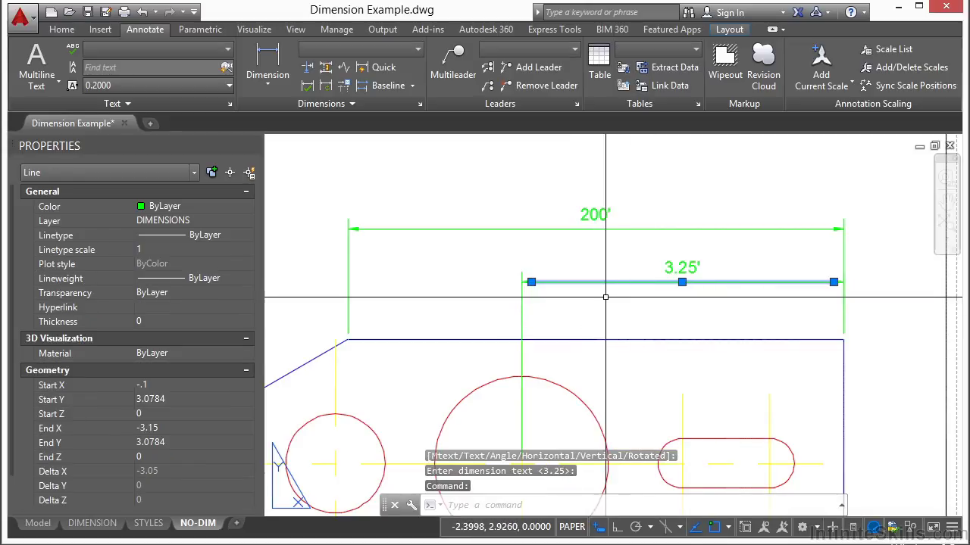
left_click(535, 306)
left_click(498, 328)
left_click(858, 306)
key("Escape")
key("Escape")
scroll(565, 304, "up", 2)
left_click(681, 267)
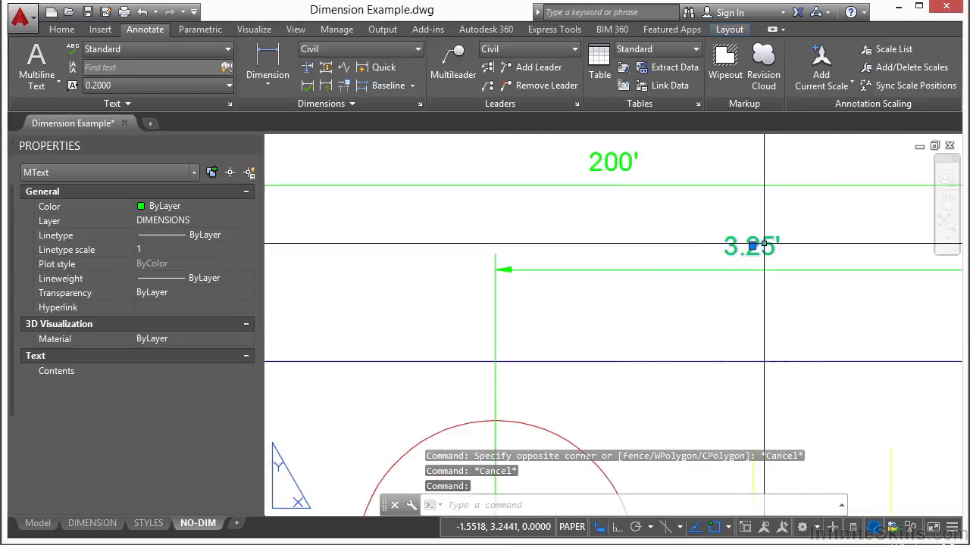
key("Escape")
Inspect the left arrowhead of the 3.25' dimension as a separate object.
scroll(512, 303, "up", 5)
left_click(513, 299)
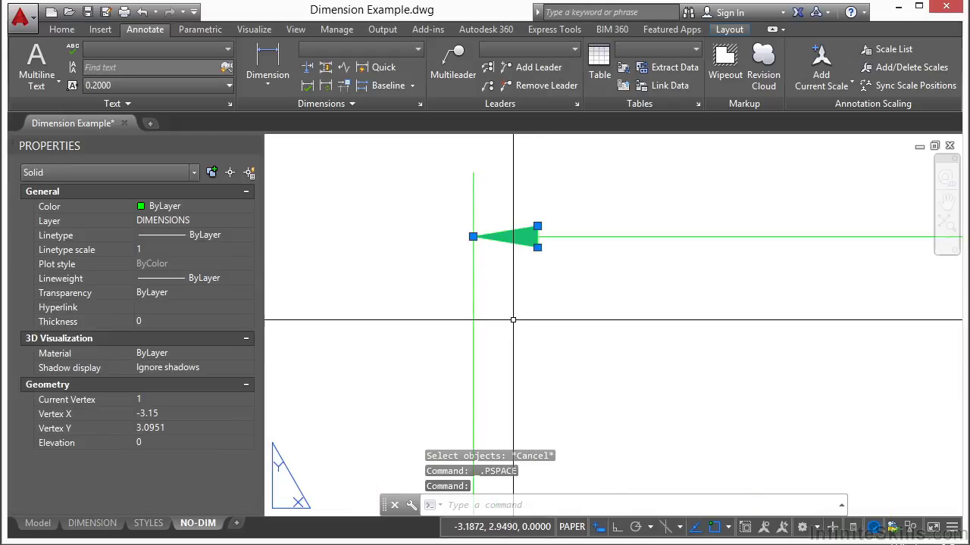
scroll(476, 289, "down", 4)
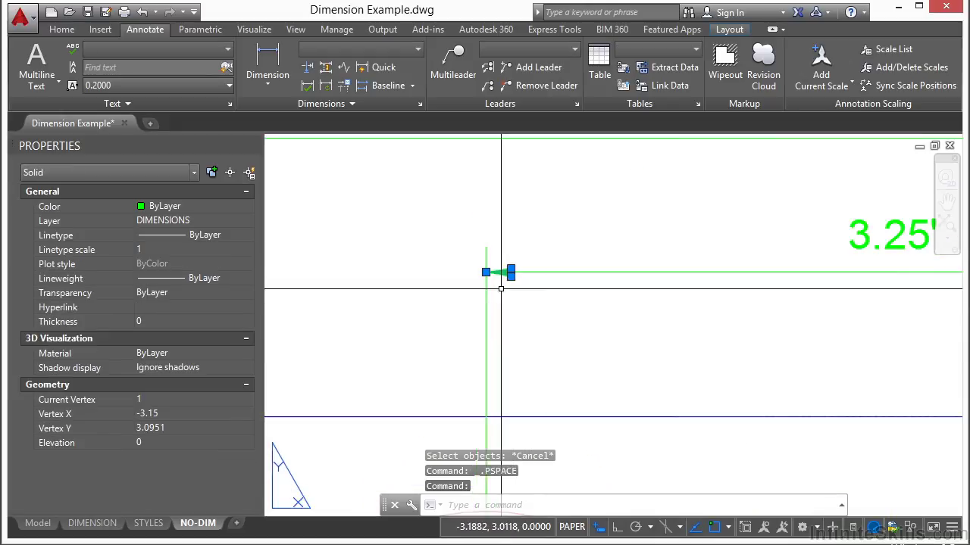
key("Escape")
key("Escape")
scroll(403, 281, "down", 2)
scroll(571, 281, "down", 2)
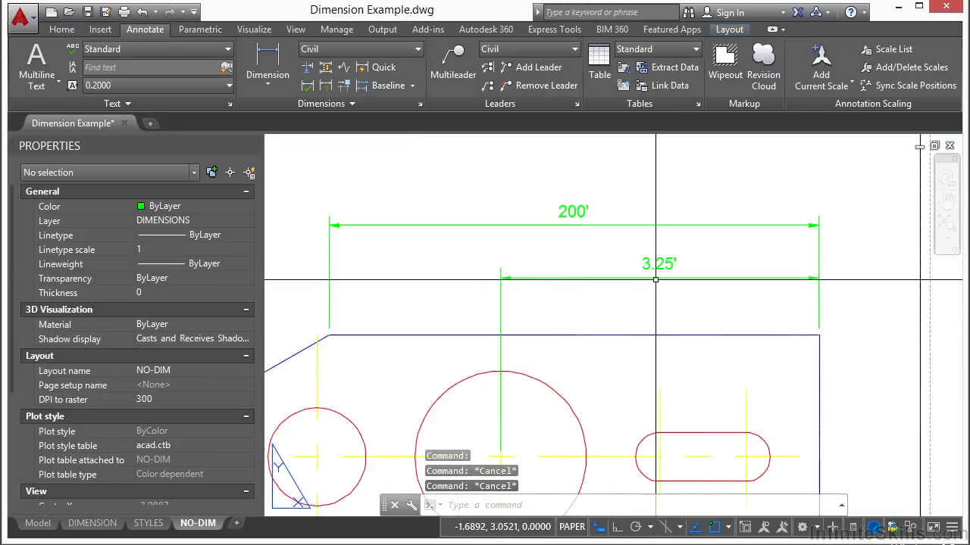
Move the 200' dimension's text and dimension line farther above the part, and remain in paper space.
left_click(701, 225)
left_click(573, 212)
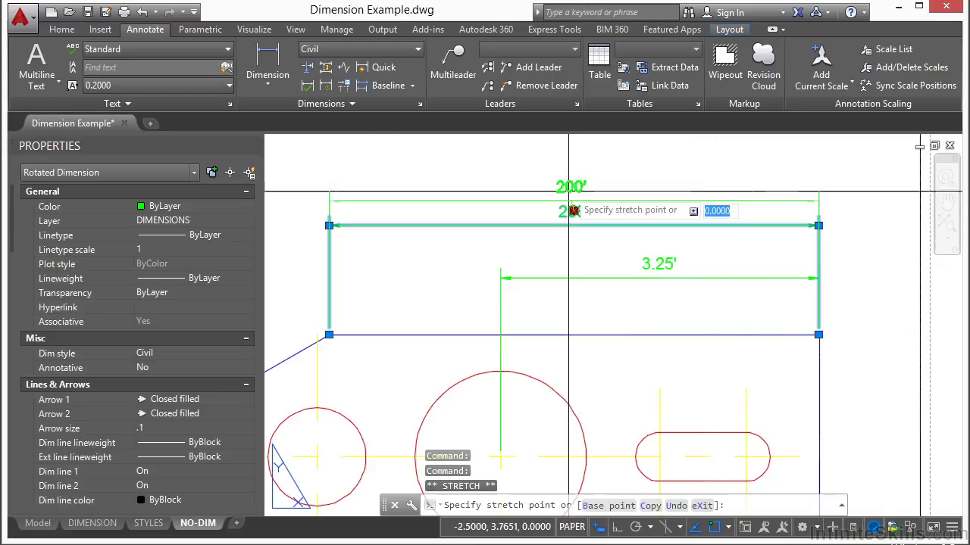
left_click(573, 159)
double_click(595, 239)
key("Escape")
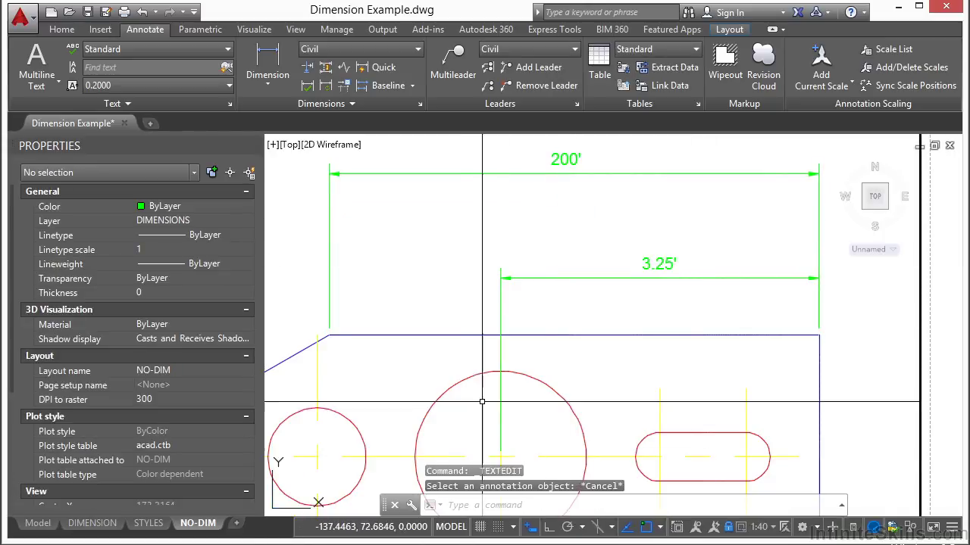
double_click(743, 260)
Erase all the separate lines, arrowheads and text of the 3.25' dimension.
type("e")
key("Return")
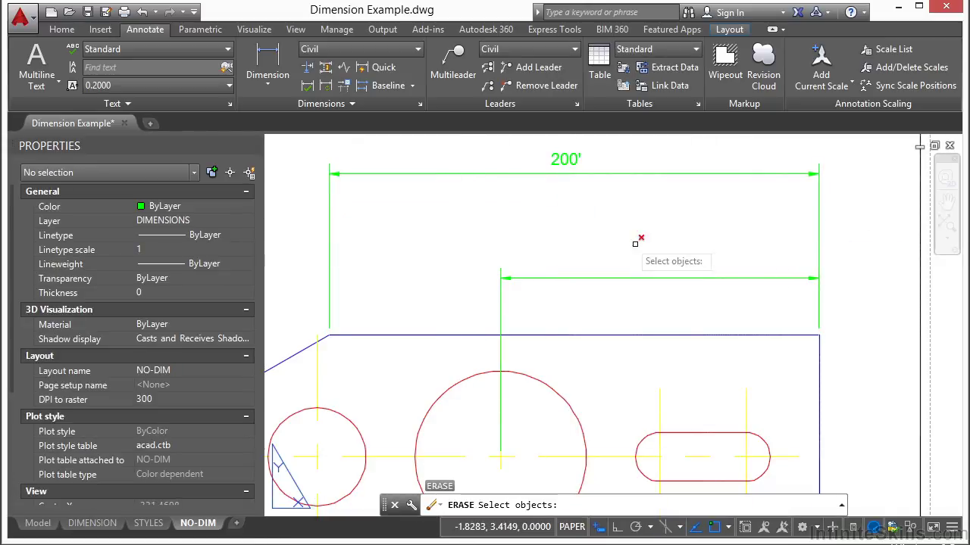
left_click(444, 232)
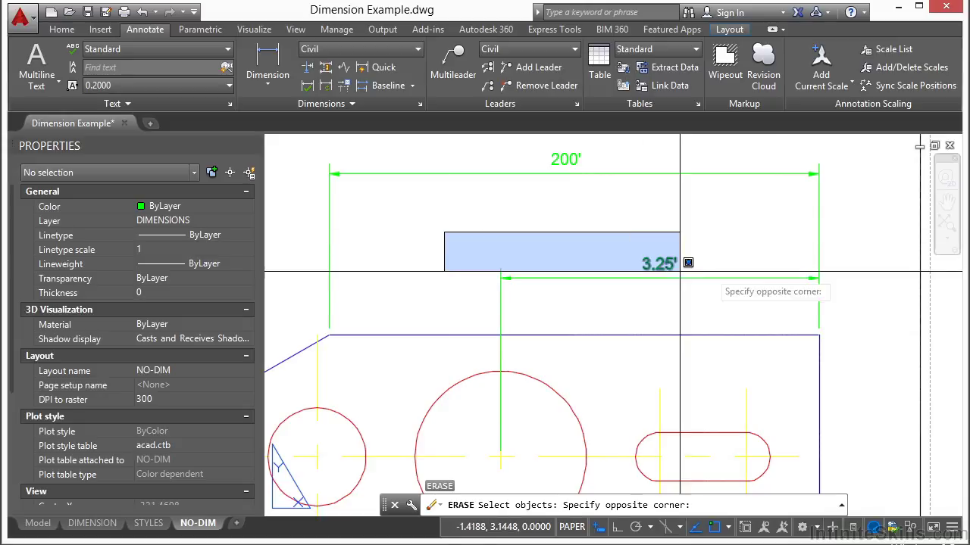
left_click(840, 330)
left_click(521, 270)
left_click(562, 294)
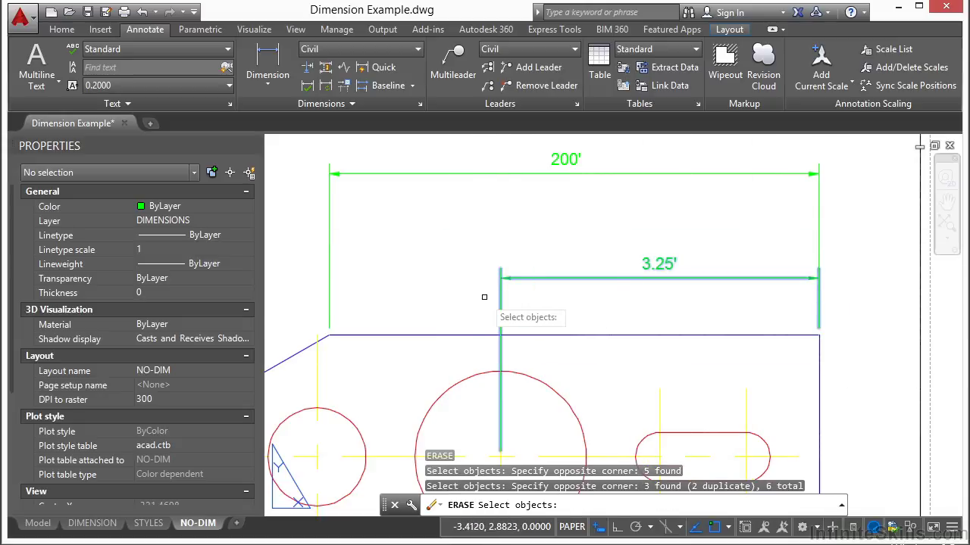
key("Return")
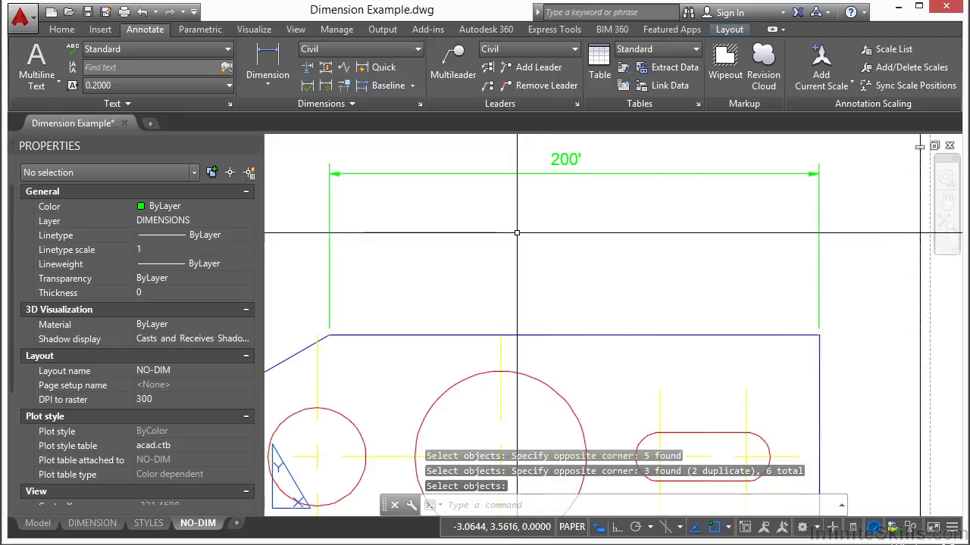
middle_click_drag(517, 232, 520, 270)
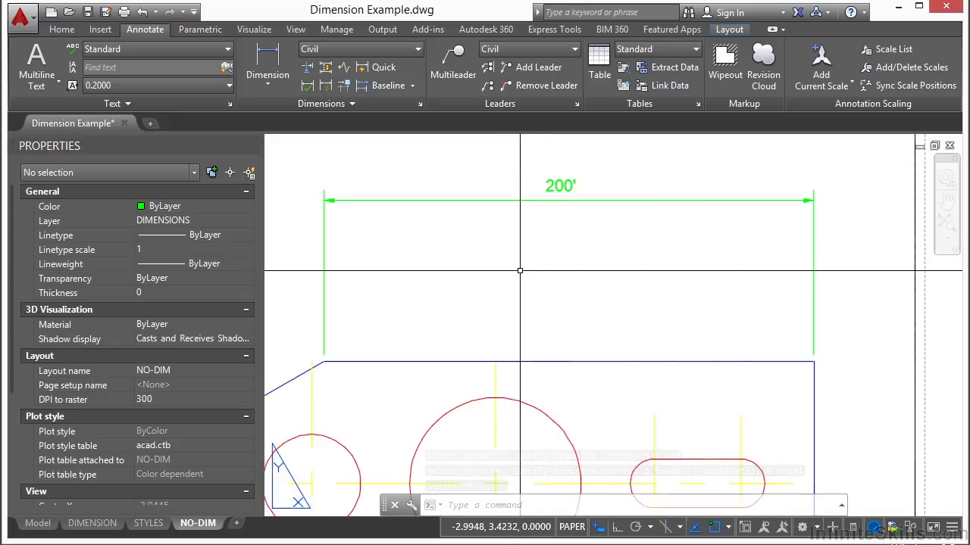
Explode the 200' top-edge dimension and select its dimension line to check the separate pieces.
type("x")
key("Return")
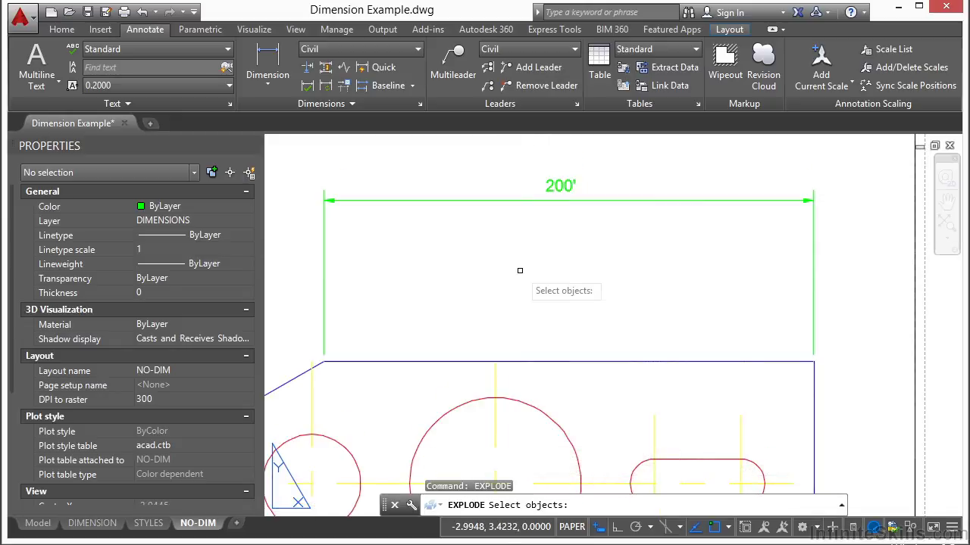
left_click(578, 199)
left_click(561, 212)
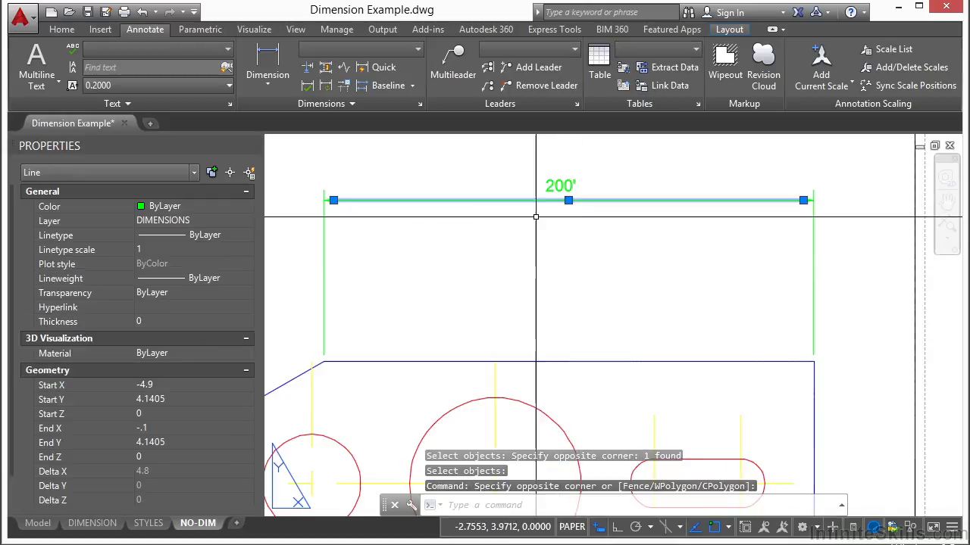
Examine the left arrowhead and the lines of the exploded 200' dimension up close.
scroll(356, 223, "up", 6)
key("Escape")
middle_click_drag(433, 206, 510, 285)
double_click(519, 267)
key("Escape")
key("Escape")
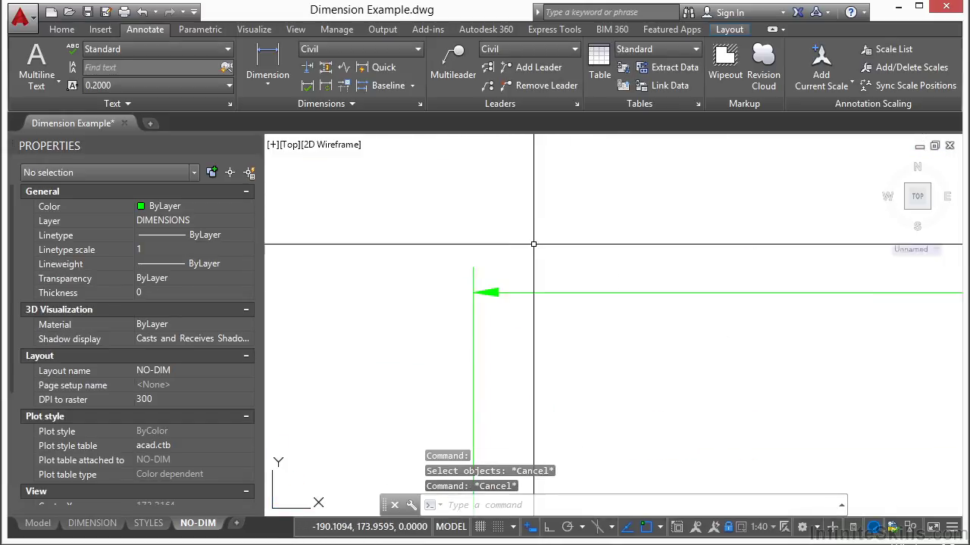
double_click(543, 270)
scroll(543, 270, "down", 5)
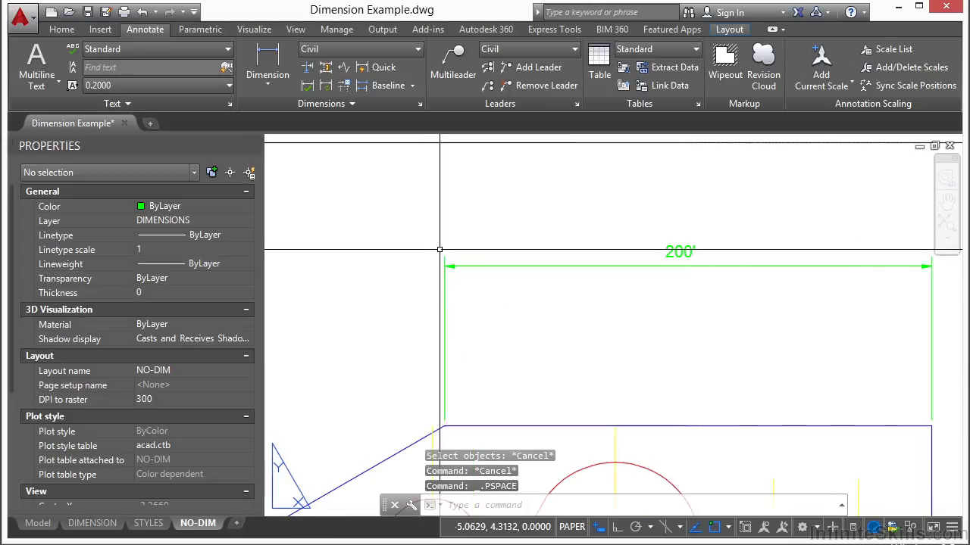
left_click(572, 280)
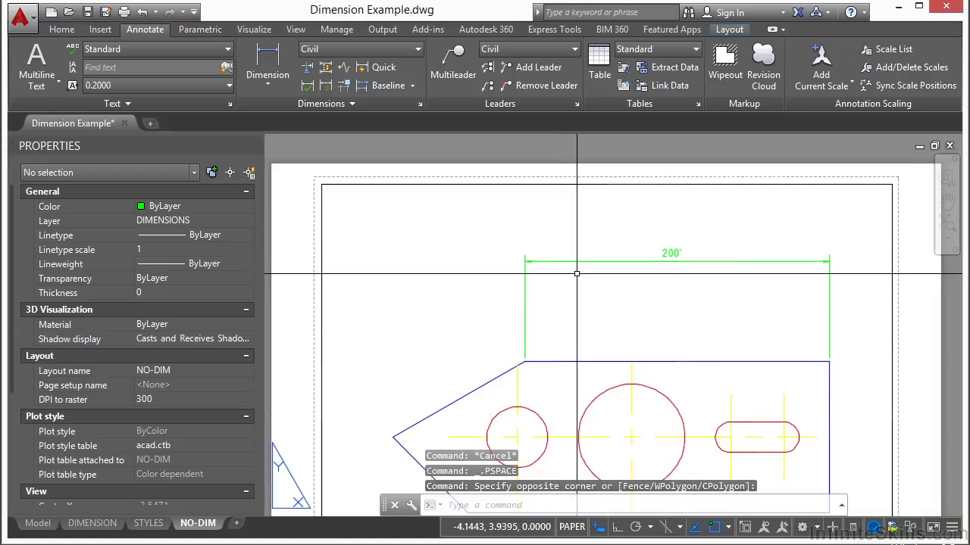
Set the DIMASSOC system variable to 1.
type("DIMASSOC")
key("Return")
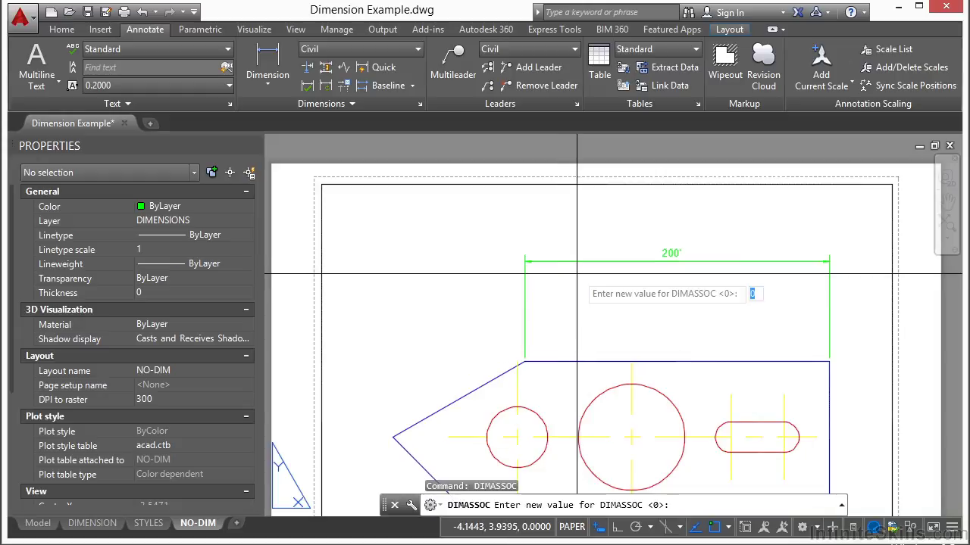
type("1")
key("Return")
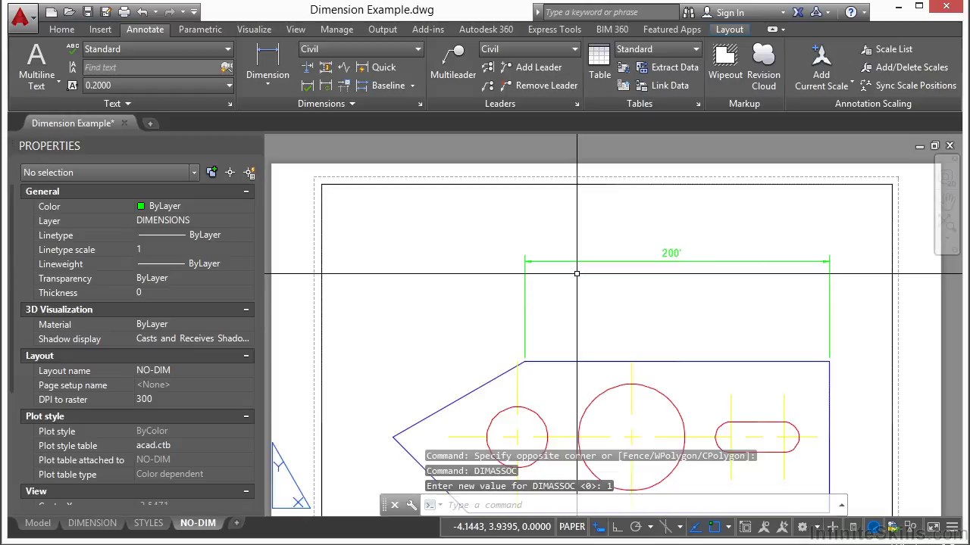
Add a horizontal linear dimension from the part's upper-right corner to the slot's left centre, placing it above the top edge.
left_click(268, 62)
left_click(829, 361)
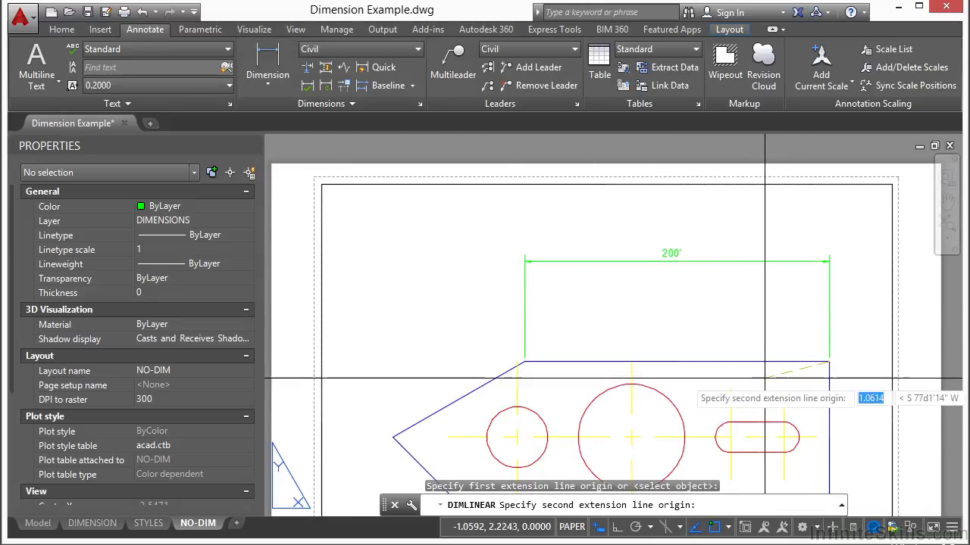
left_click(730, 437)
left_click(749, 313)
scroll(788, 298, "up", 4)
Use crossing selections over the new slot dimension and the exploded 200' dimension to compare how they highlight.
left_click(814, 331)
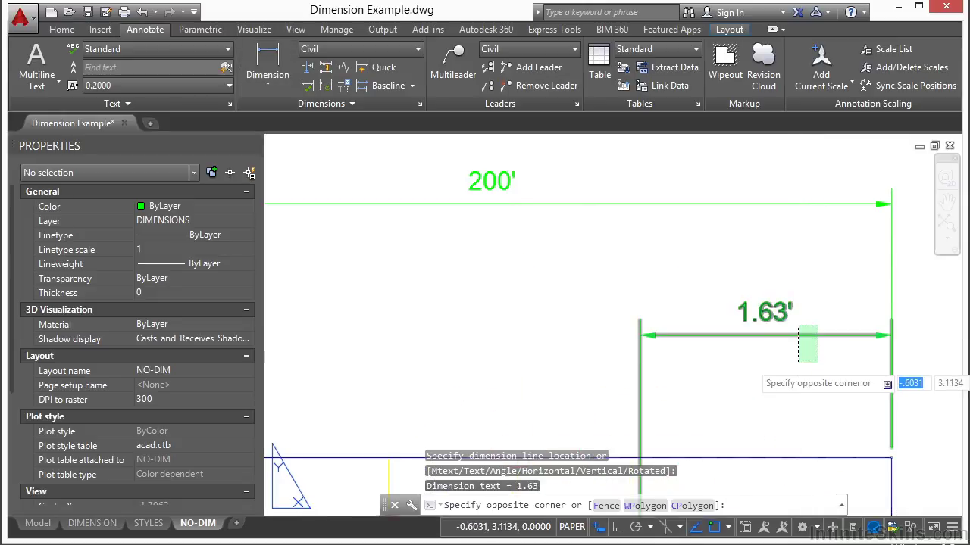
left_click(799, 350)
left_click(601, 225)
left_click(528, 183)
scroll(587, 230, "down", 2)
key("Escape")
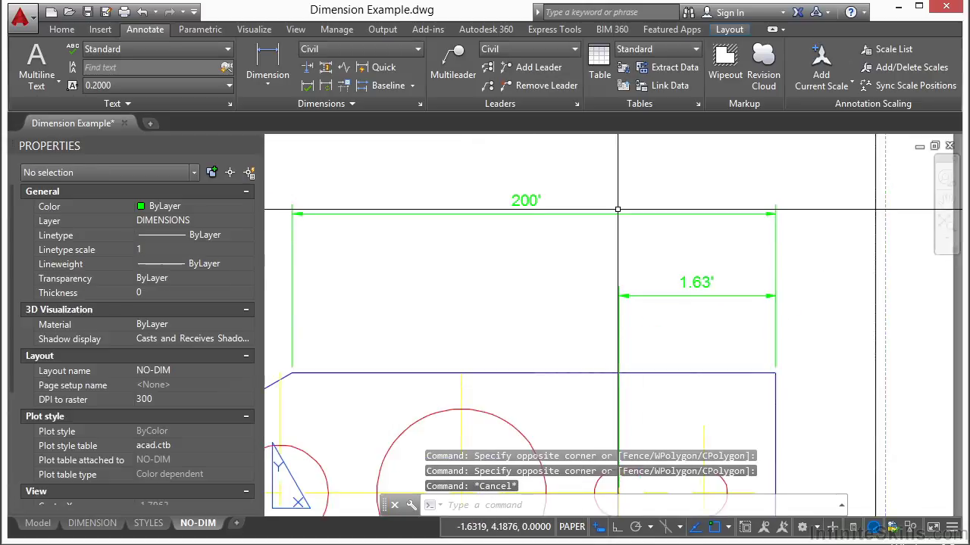
Erase all the separate lines, arrowheads and text of the exploded 200' dimension.
type("e")
key("Return")
left_click(797, 190)
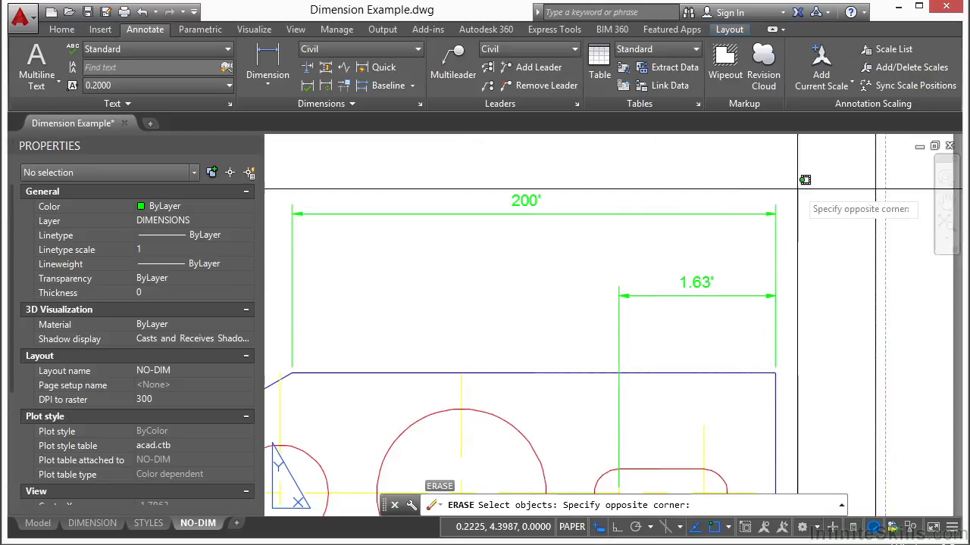
left_click(271, 225)
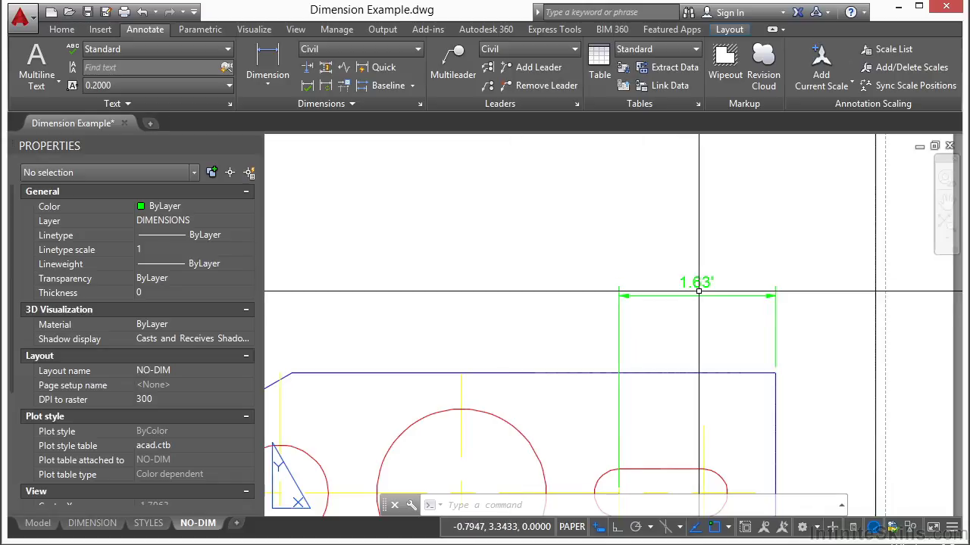
Set the DIMASSOC system variable to 2.
scroll(711, 303, "down", 3)
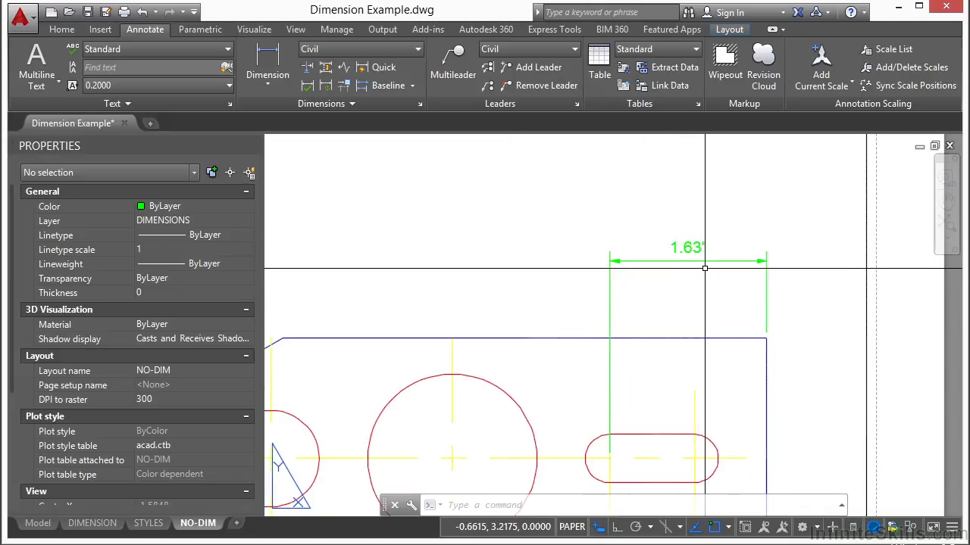
type("dimassoc")
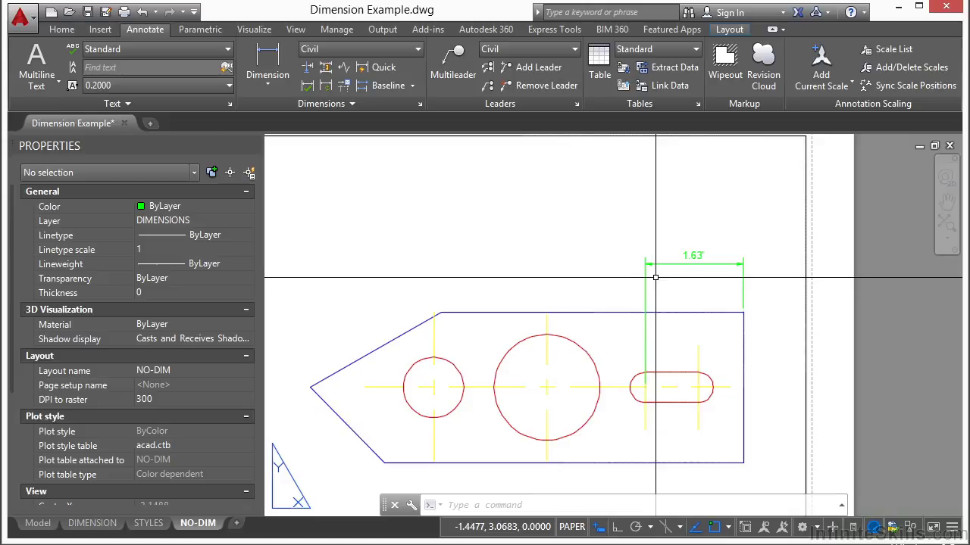
key("Return")
type("2")
key("Return")
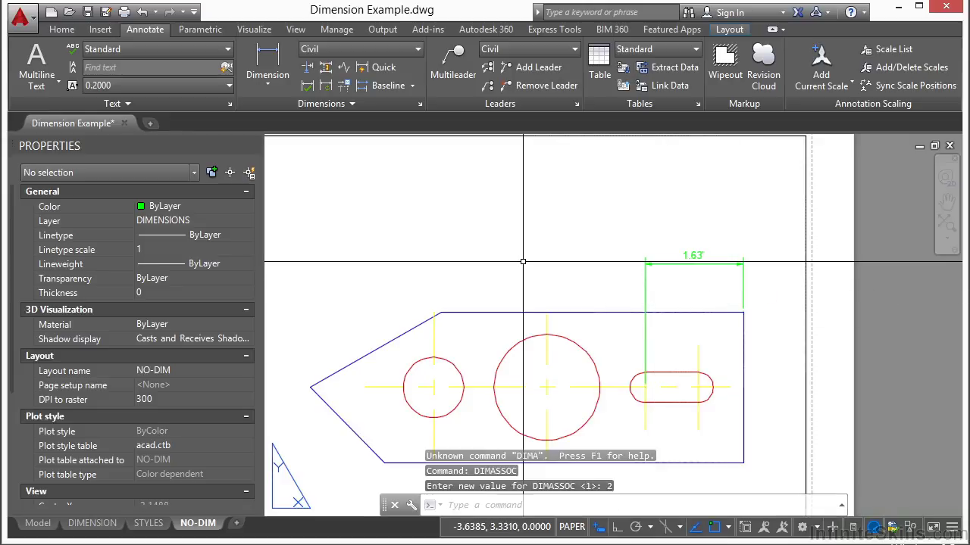
Add a second horizontal linear dimension from the part's right edge to the slot's left centre, placed above the existing 1.63' dimension.
left_click(274, 56)
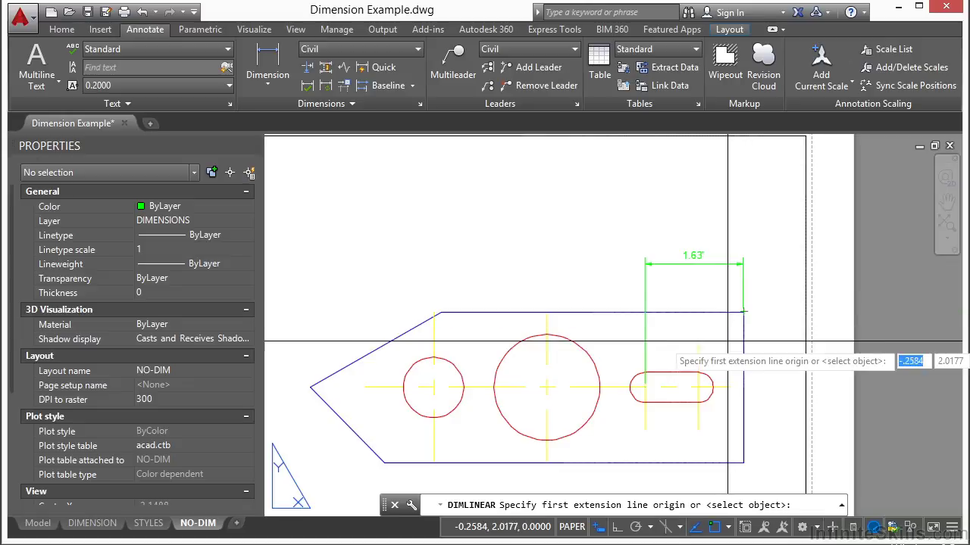
left_click(743, 327)
left_click(644, 388)
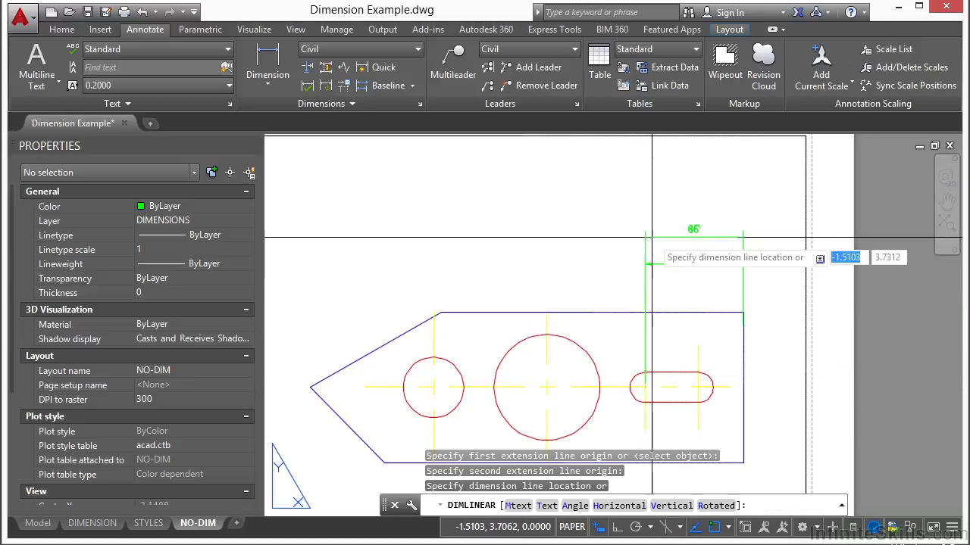
left_click(693, 233)
scroll(704, 205, "up", 3)
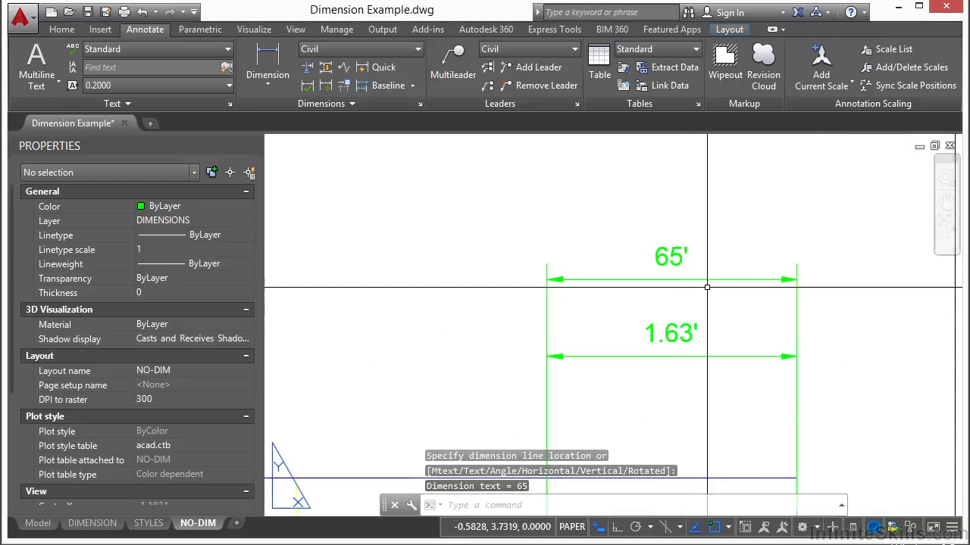
scroll(545, 234, "down", 2)
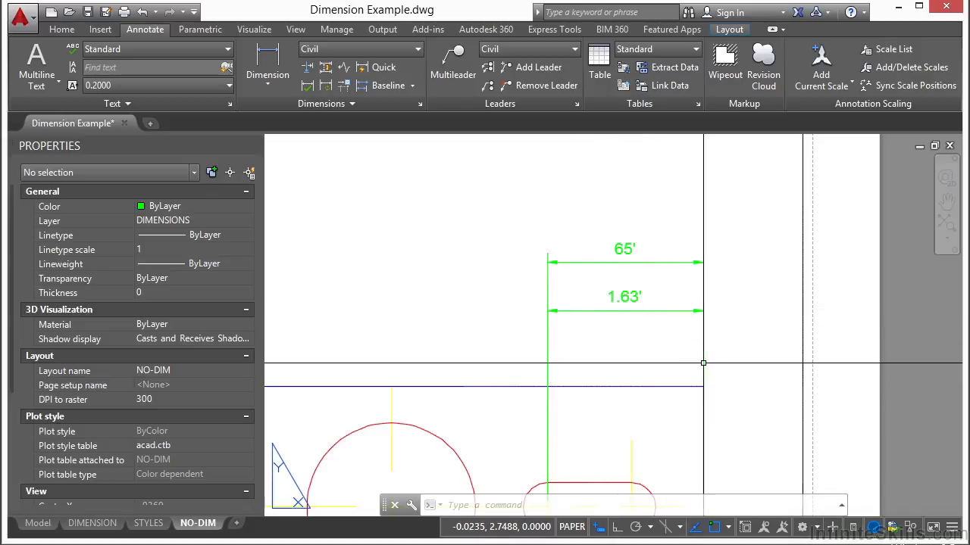
Activate model space through the layout viewport and set DIMASSOC to 1.
double_click(626, 359)
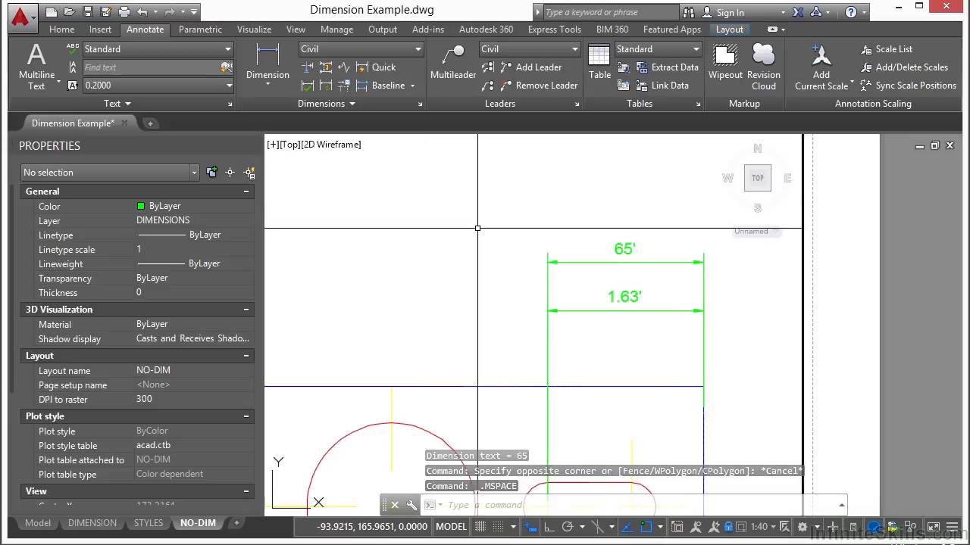
type("DIMASSOC")
key("Return")
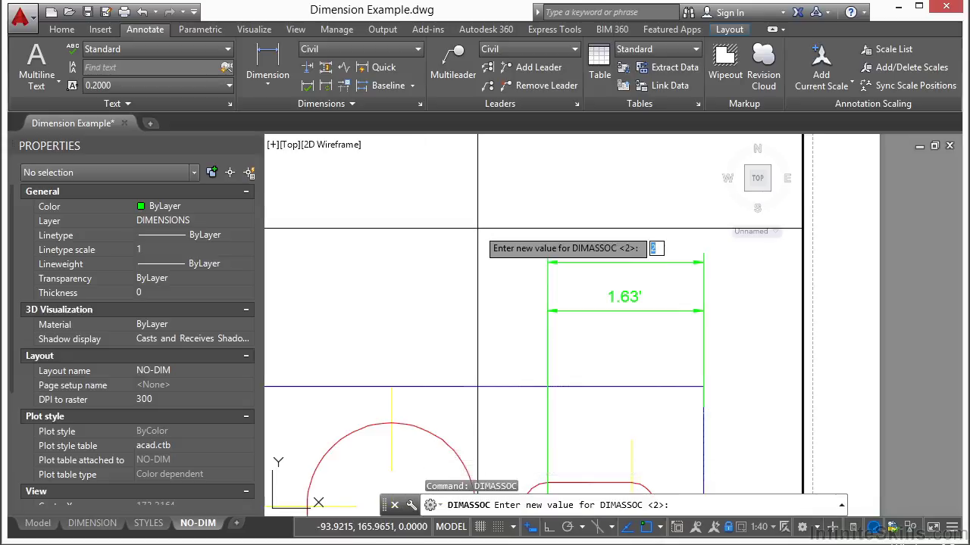
type("1")
key("Return")
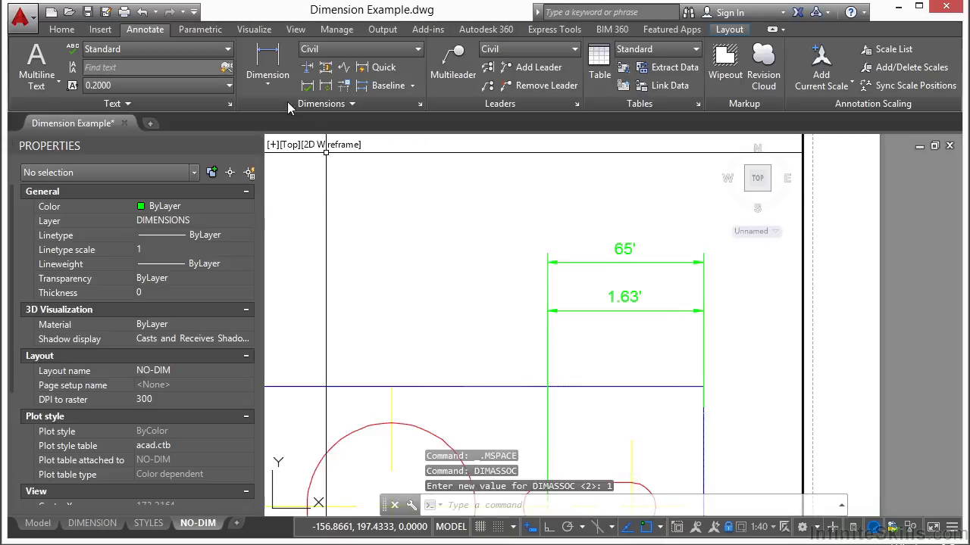
Add a horizontal linear dimension in model space from the part's upper-right corner to the slot's left centre, just above the top edge.
left_click(269, 65)
left_click(702, 386)
middle_click_drag(702, 386, 691, 314)
left_click(534, 434)
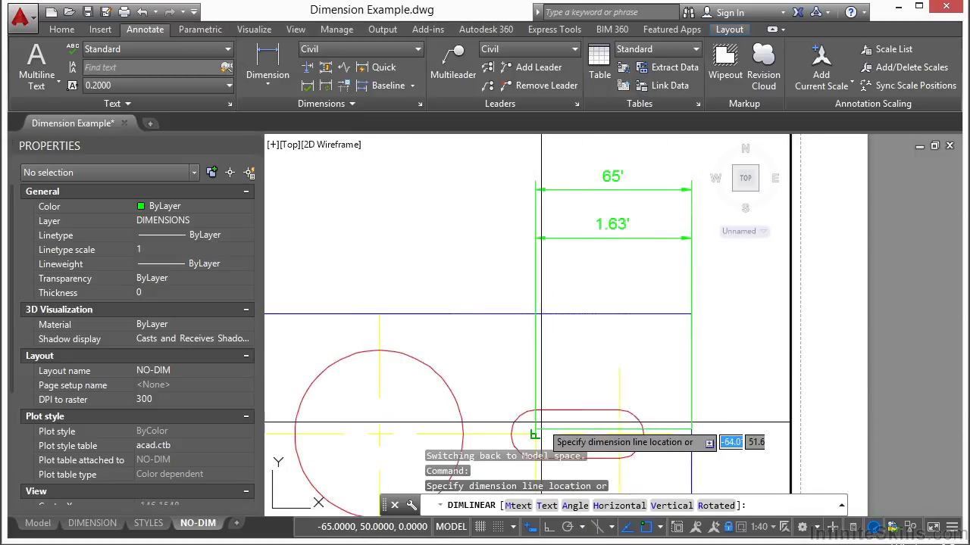
left_click(635, 279)
scroll(637, 276, "up", 2)
scroll(598, 318, "down", 5)
scroll(672, 282, "up", 5)
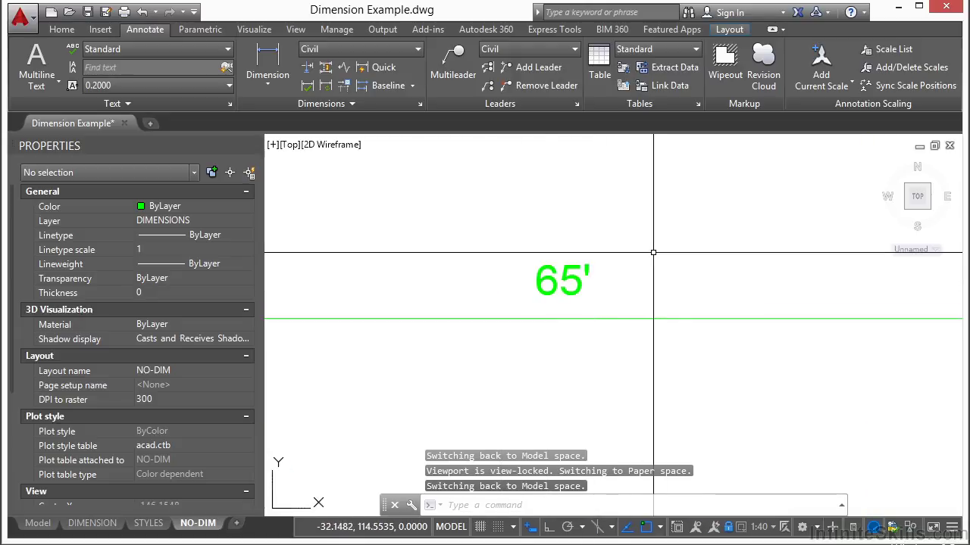
scroll(537, 287, "down", 5)
scroll(550, 293, "up", 5)
scroll(640, 288, "down", 3)
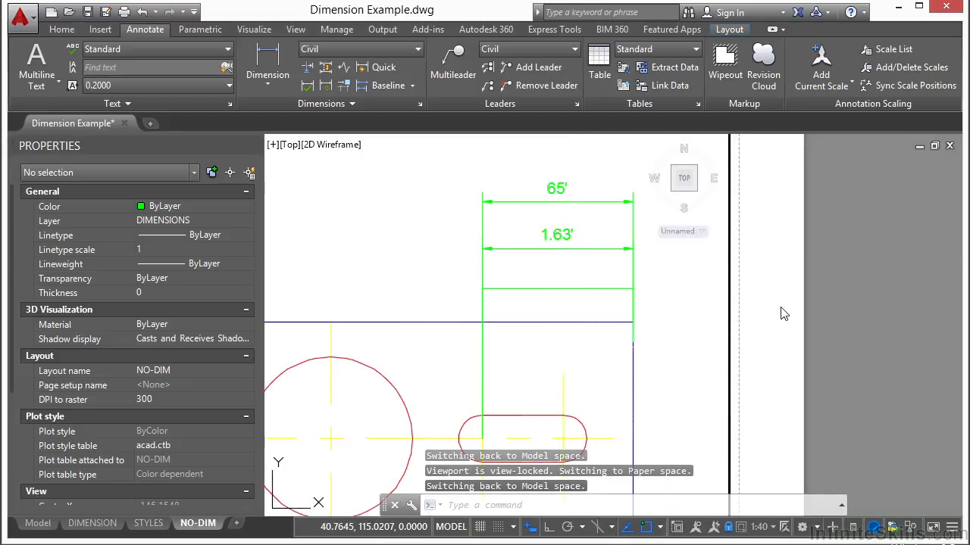
Return to paper space and set DIMASSOC to 1.
double_click(784, 313)
key("Escape")
key("Escape")
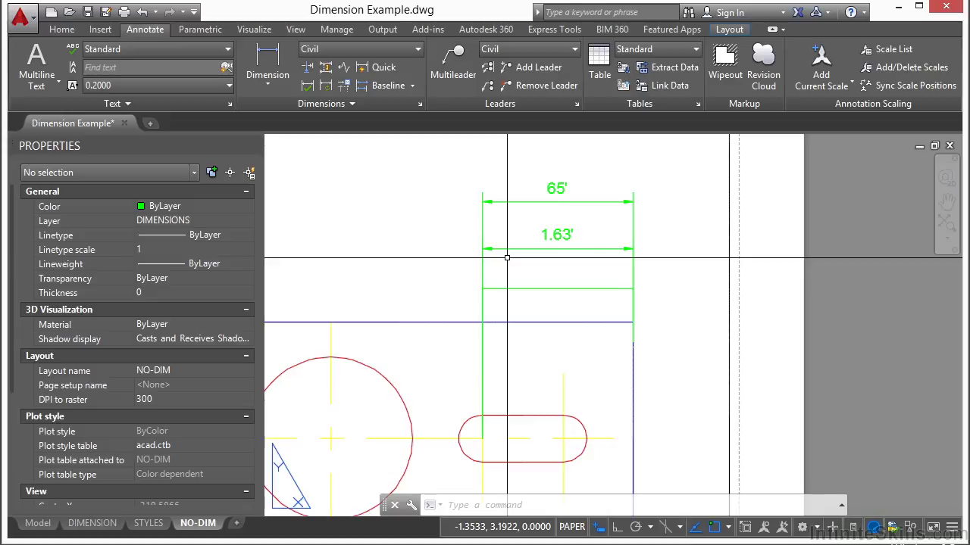
type("DIMLINEAR")
key("Escape")
type("DIMASSOC")
key("Return")
type("1")
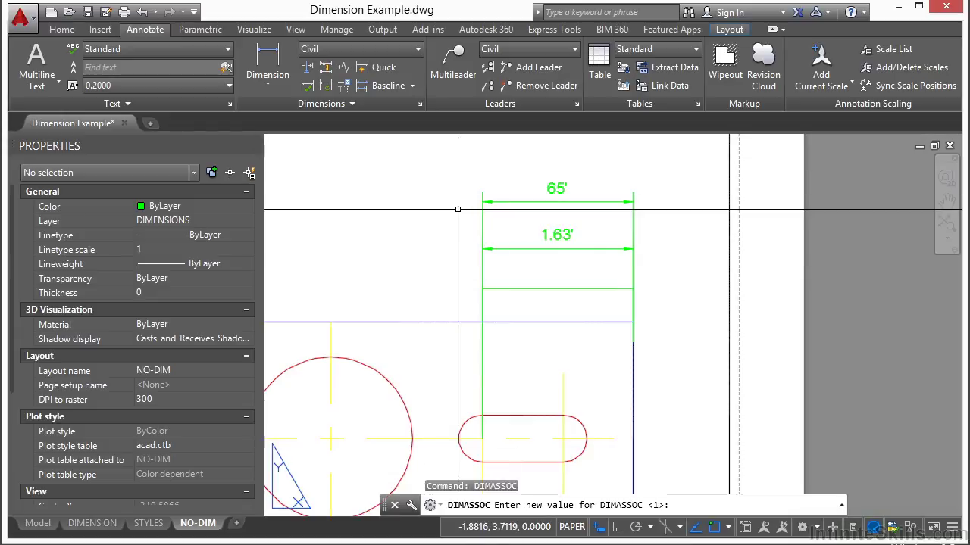
key("Return")
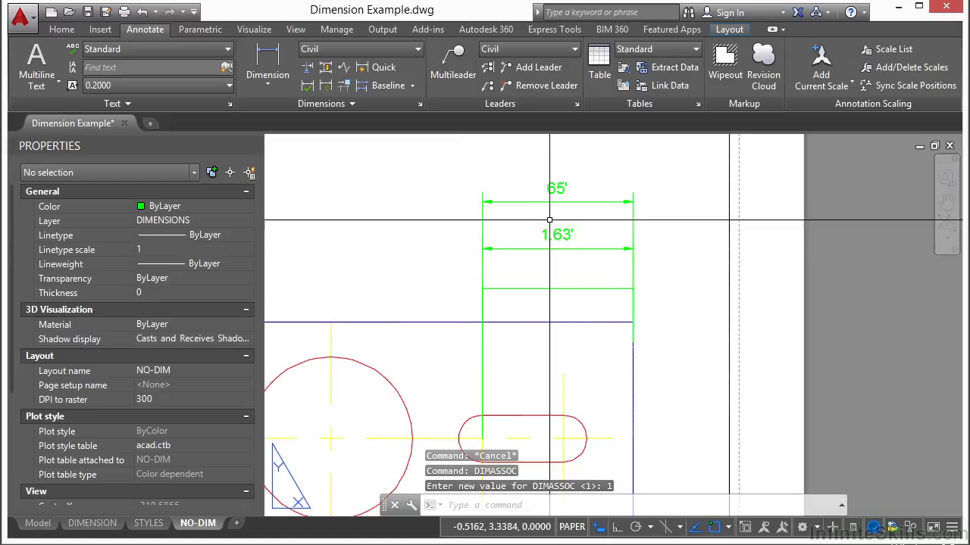
Create a new dimension style based on Civil, keeping the default name, with its linear measurement scale factor set to 10.
left_click(420, 106)
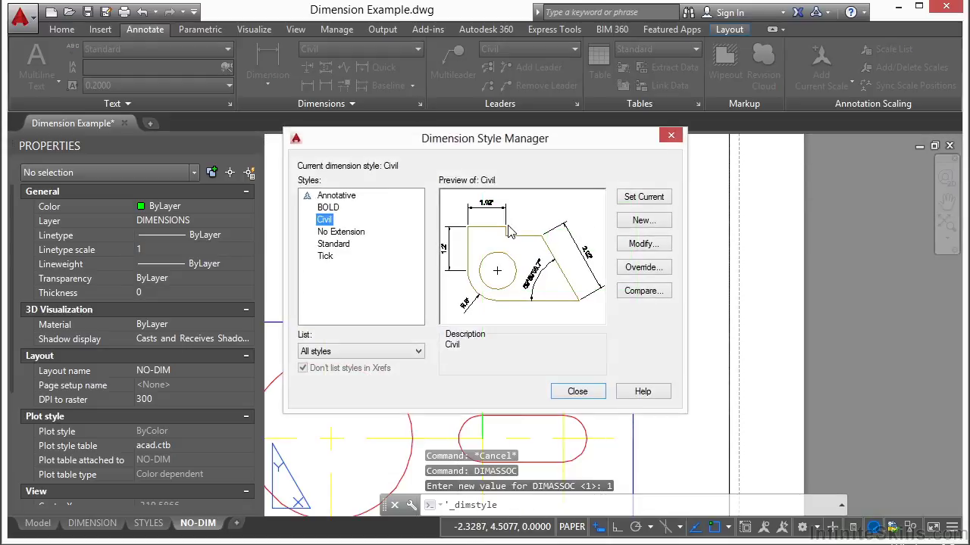
left_click(643, 221)
left_click(588, 236)
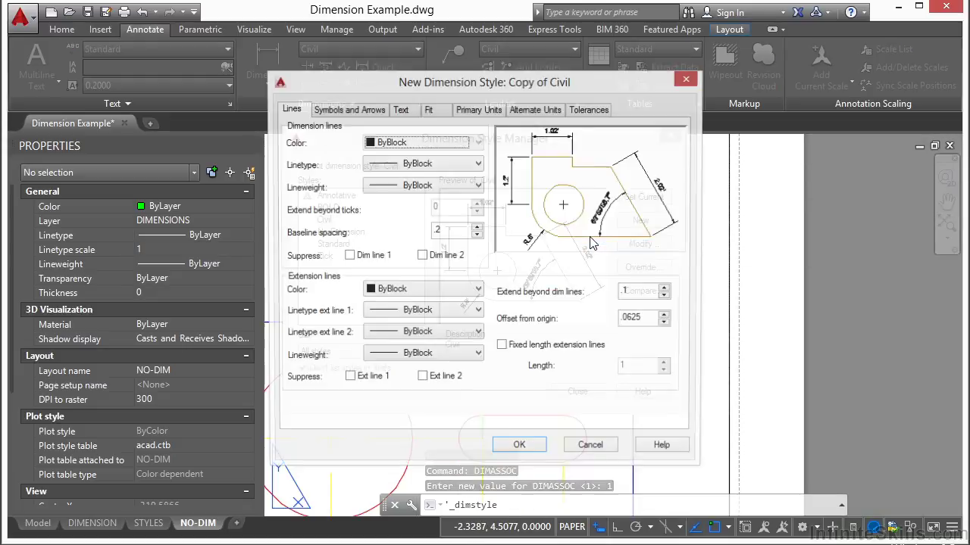
left_click(371, 112)
left_click(398, 114)
left_click(476, 117)
left_click(421, 303)
type("0")
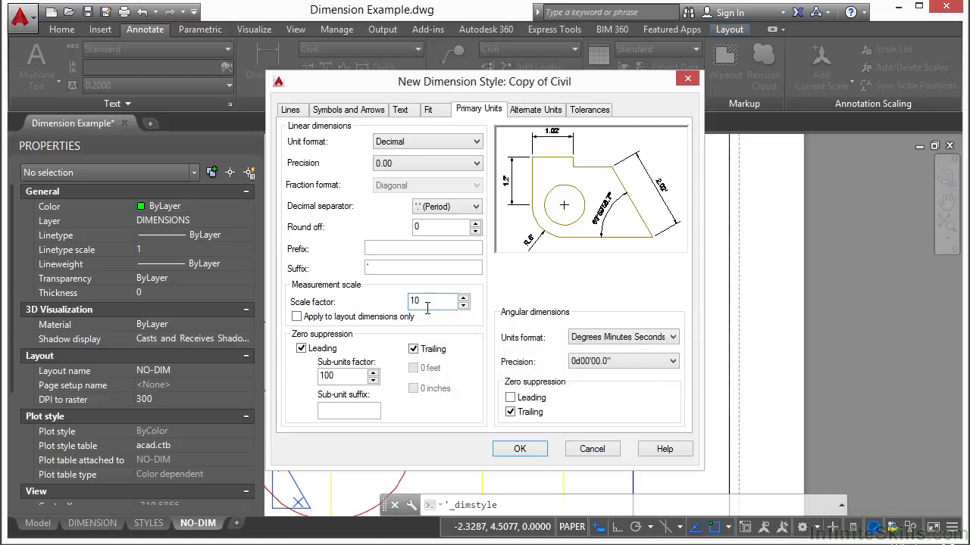
left_click(520, 449)
left_click(584, 393)
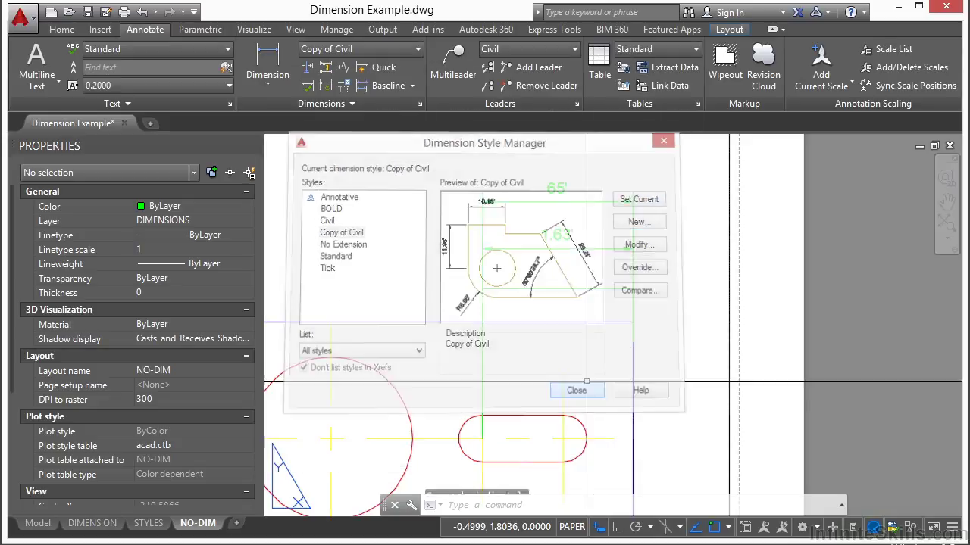
Dimension the upper-right corner to the slot's left centre with the new style, placing the horizontal linear dimension just below the 1.63' one.
left_click(282, 66)
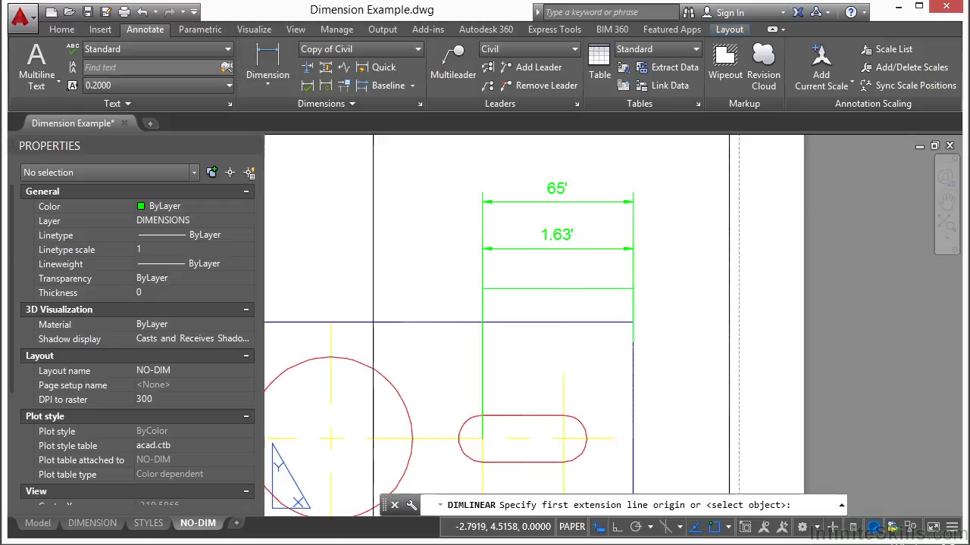
left_click(633, 323)
left_click(482, 438)
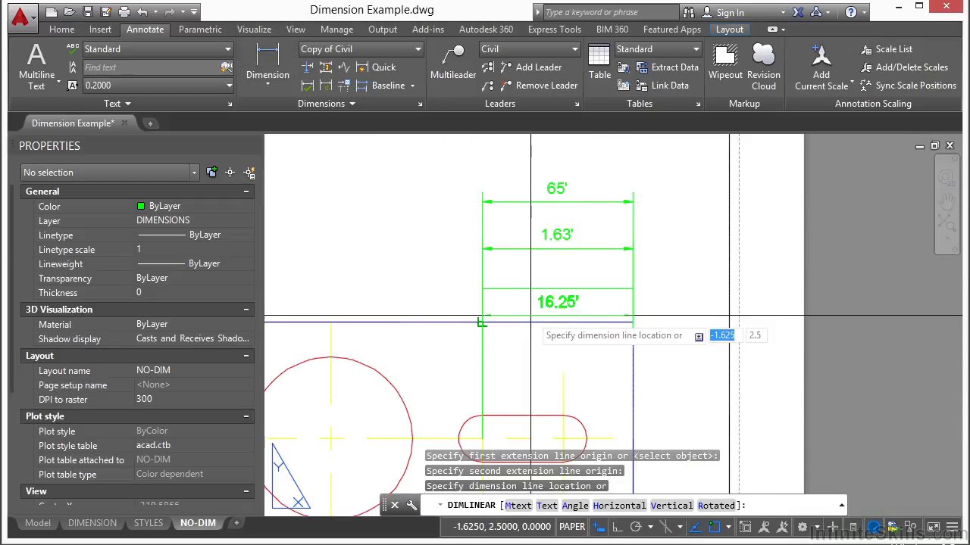
scroll(536, 270, "up", 2)
left_click(539, 287)
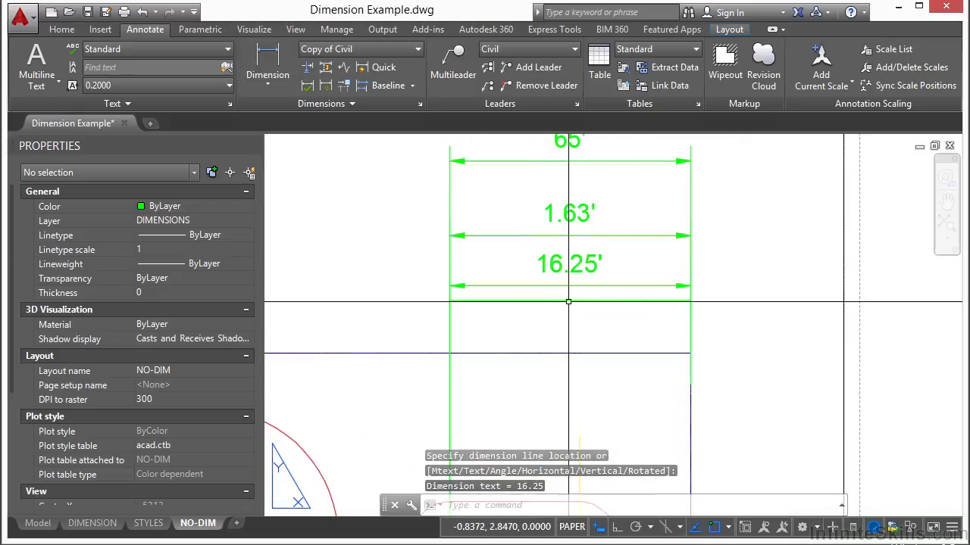
scroll(609, 284, "down", 1)
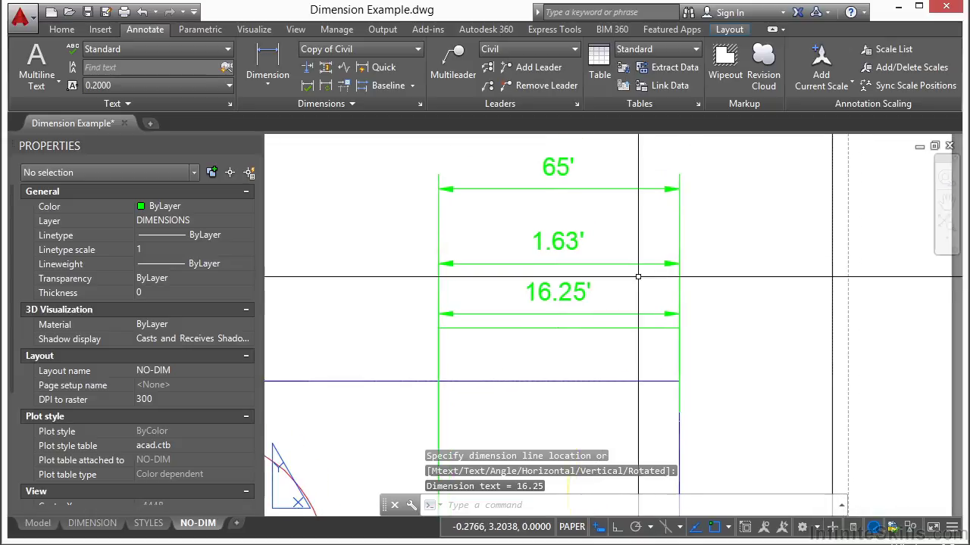
scroll(540, 302, "up", 1)
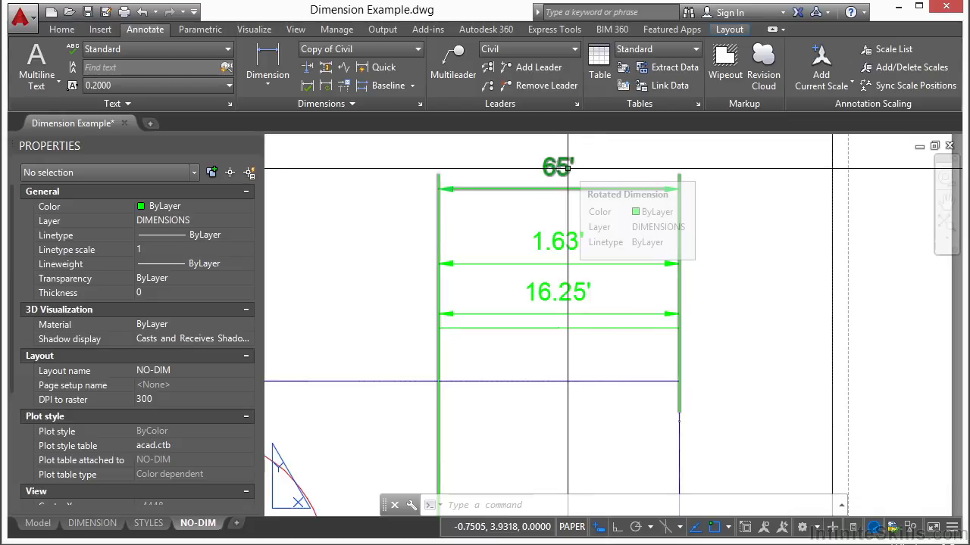
scroll(567, 168, "down", 2)
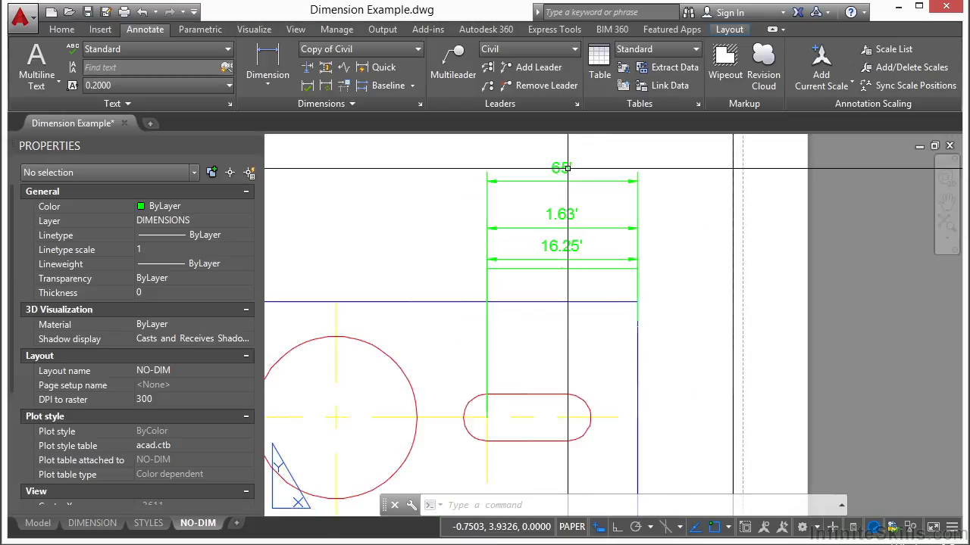